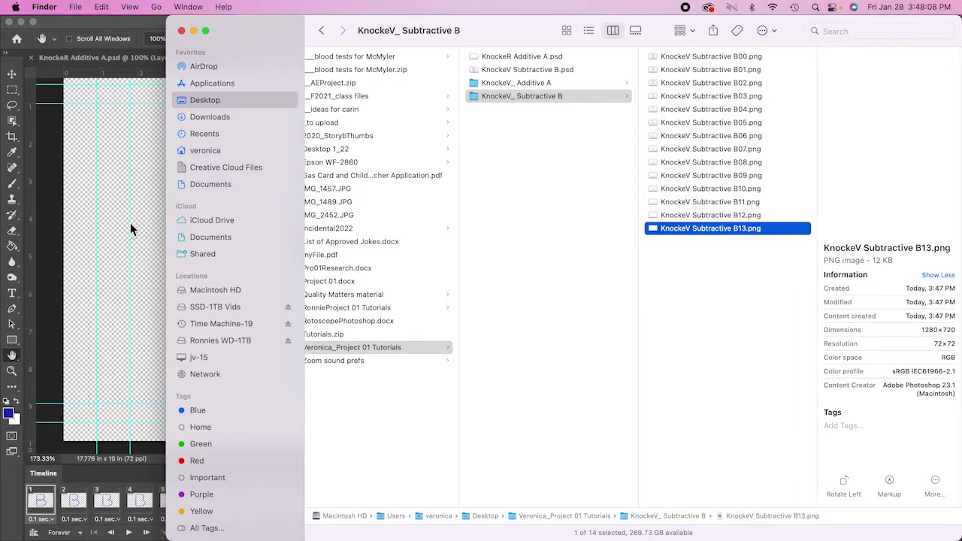
Bring Photoshop forward showing KnockeV Subtractive B.psd with its 14-frame animation timeline.
{"action": "left_click", "coordinate": [130, 222]}
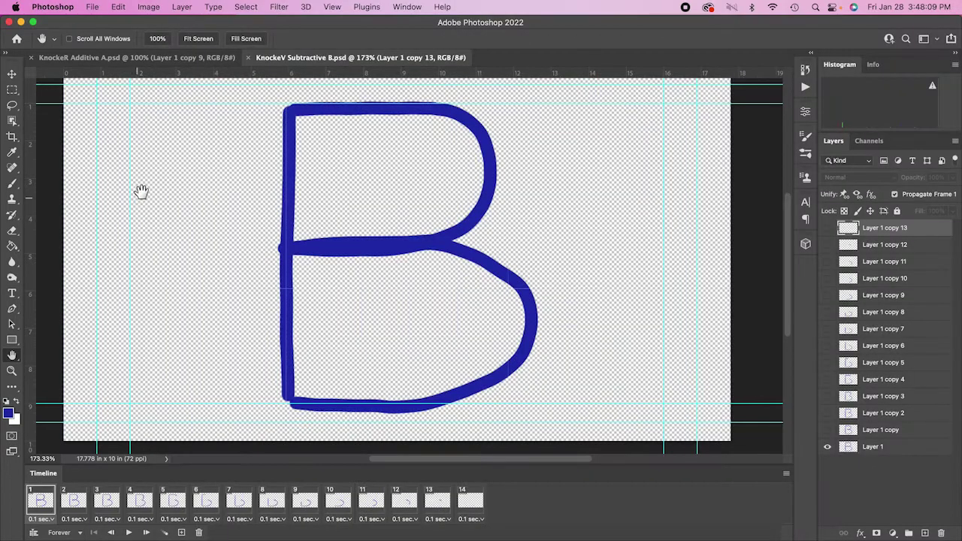
Create a new 1280 × 720 px, 72 ppi transparent document named 'KnockeV manual C'.
{"action": "left_click", "coordinate": [92, 8]}
{"action": "left_click", "coordinate": [97, 26]}
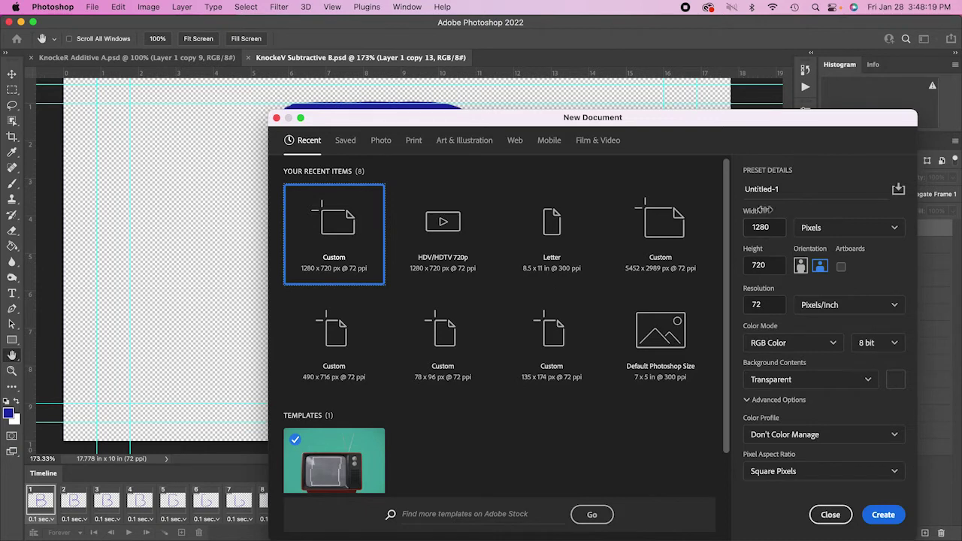
{"action": "left_click_drag", "start_coordinate": [805, 190], "coordinate": [734, 194]}
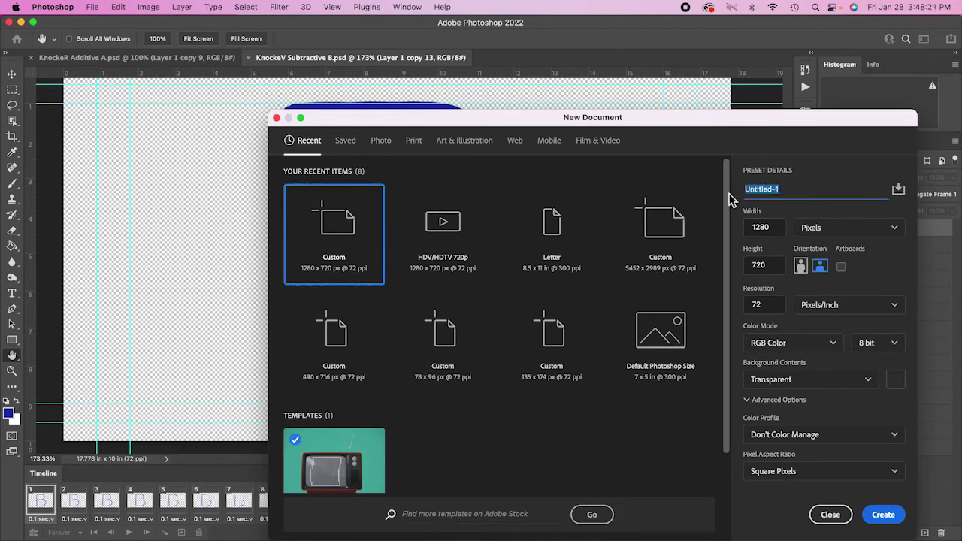
{"action": "type", "text": "KnockeV manual C"}
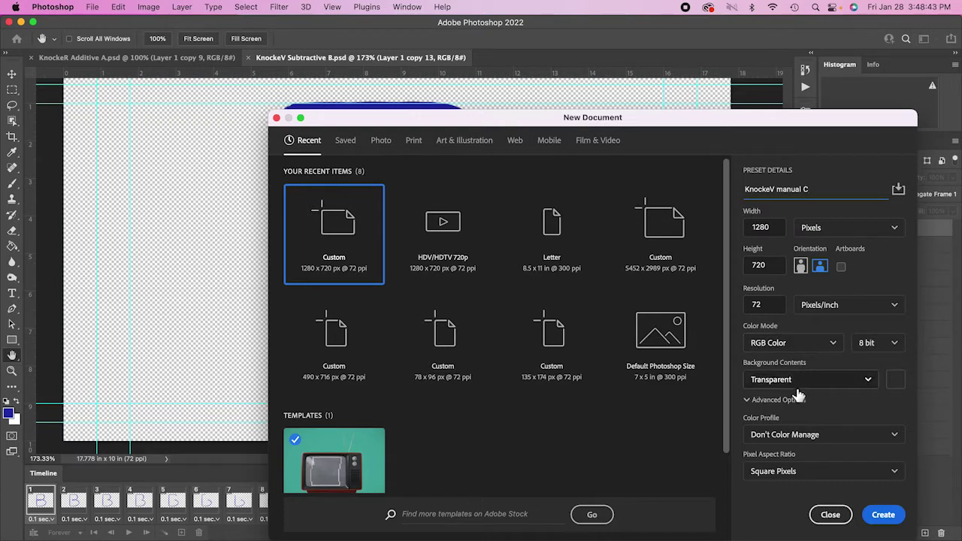
{"action": "left_click", "coordinate": [887, 517]}
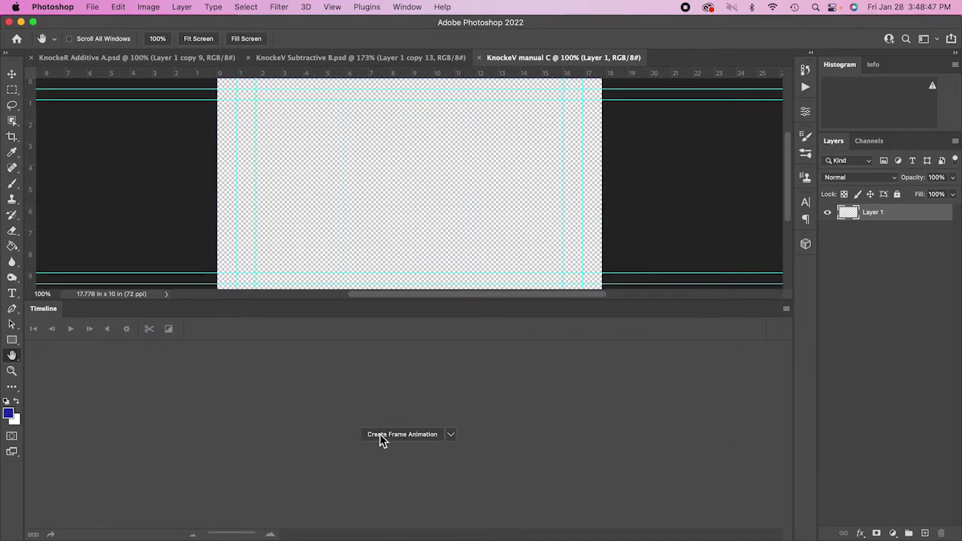
Set the timeline type to Create Frame Animation and create the first frame.
{"action": "left_click", "coordinate": [452, 435]}
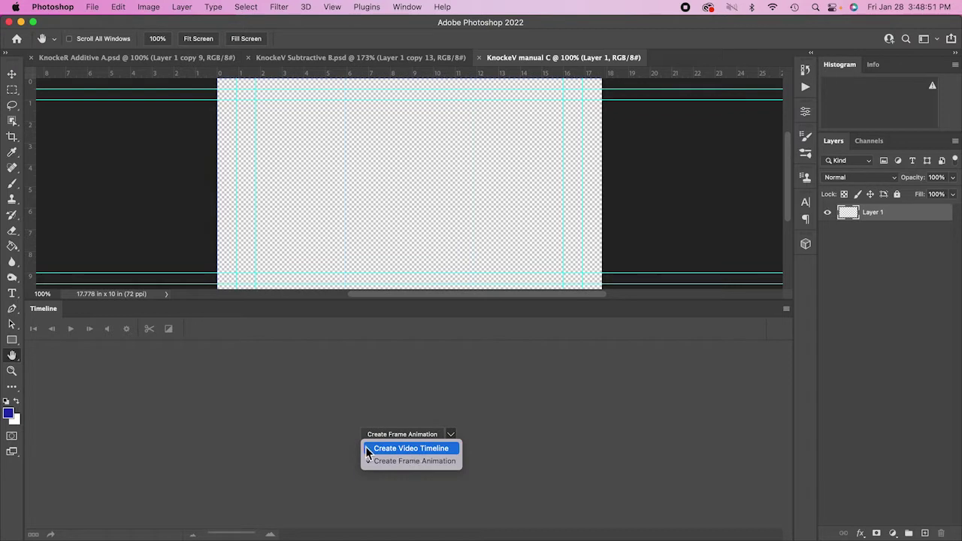
{"action": "left_click", "coordinate": [421, 461]}
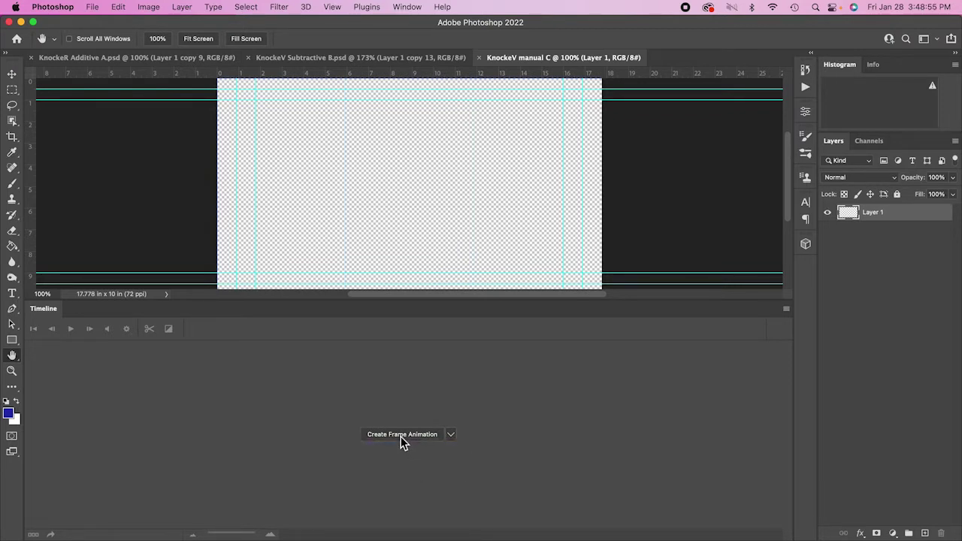
{"action": "left_click", "coordinate": [402, 434]}
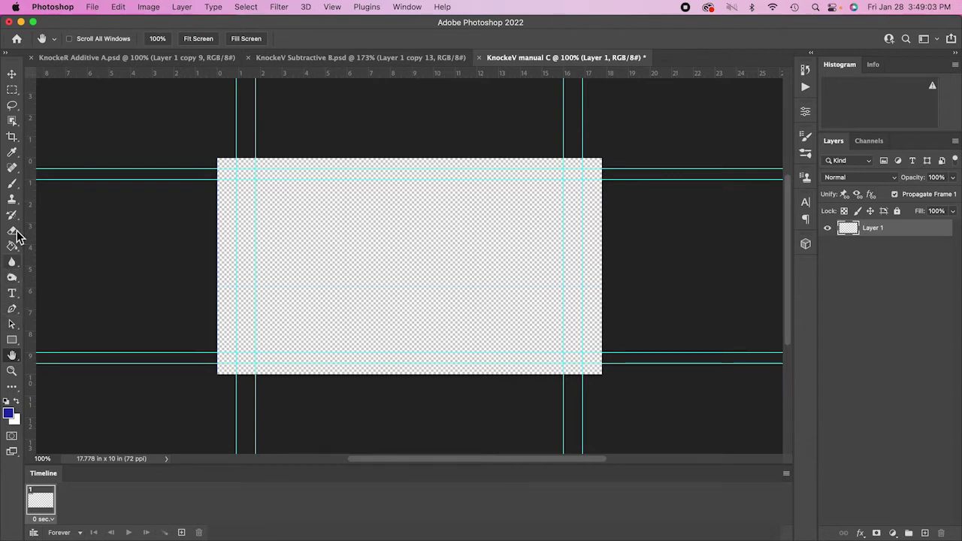
Fit the canvas on screen, pick the Brush tool and set the foreground colour to purple #7923af.
{"action": "double_click", "coordinate": [13, 359]}
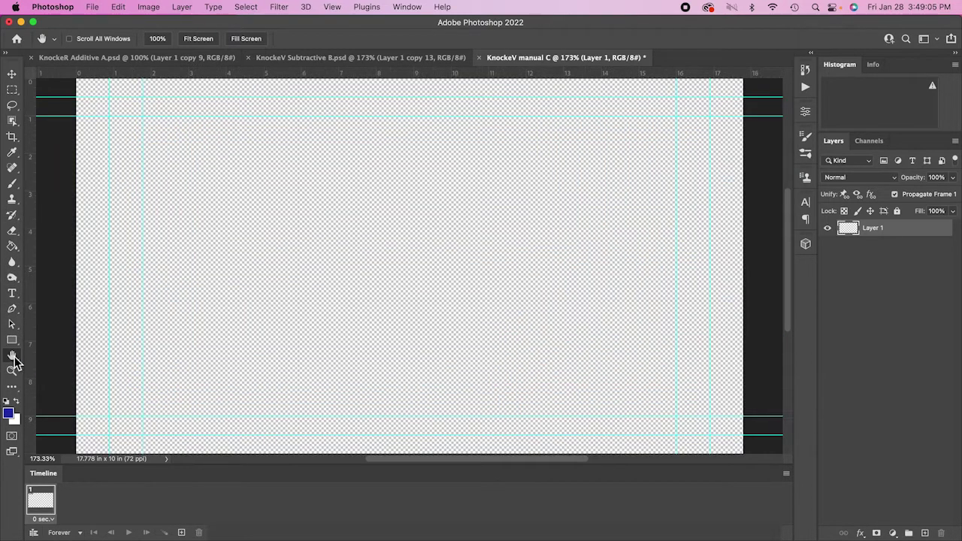
{"action": "left_click", "coordinate": [13, 187]}
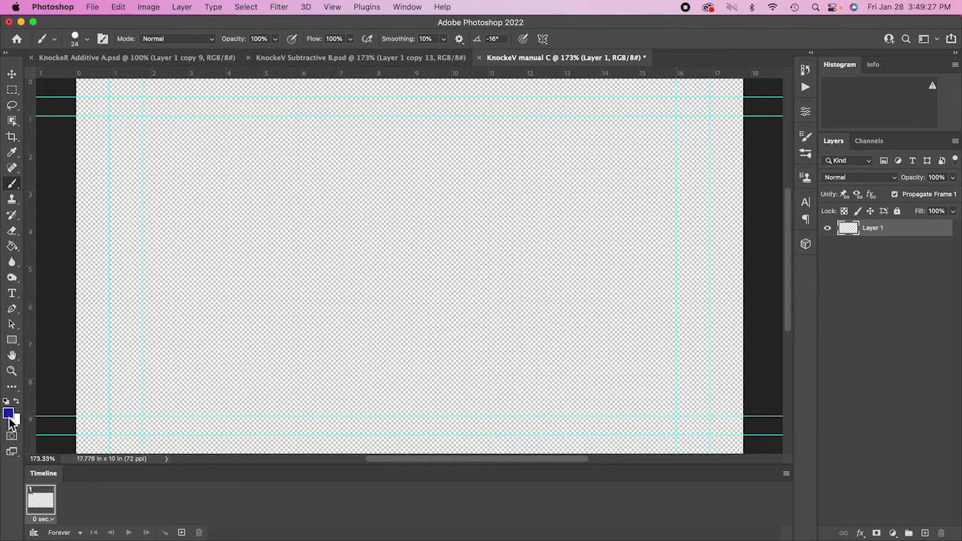
{"action": "left_click", "coordinate": [9, 415]}
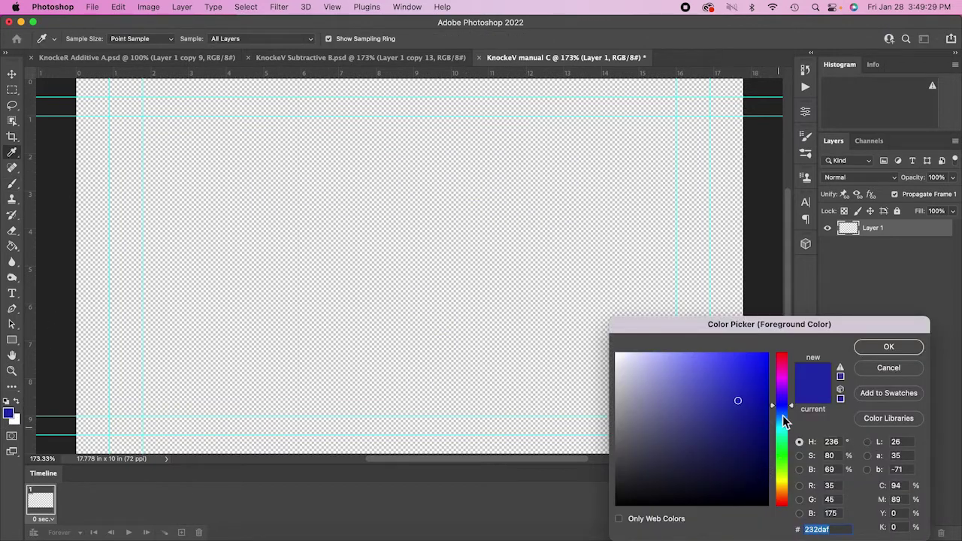
{"action": "left_click", "coordinate": [782, 387]}
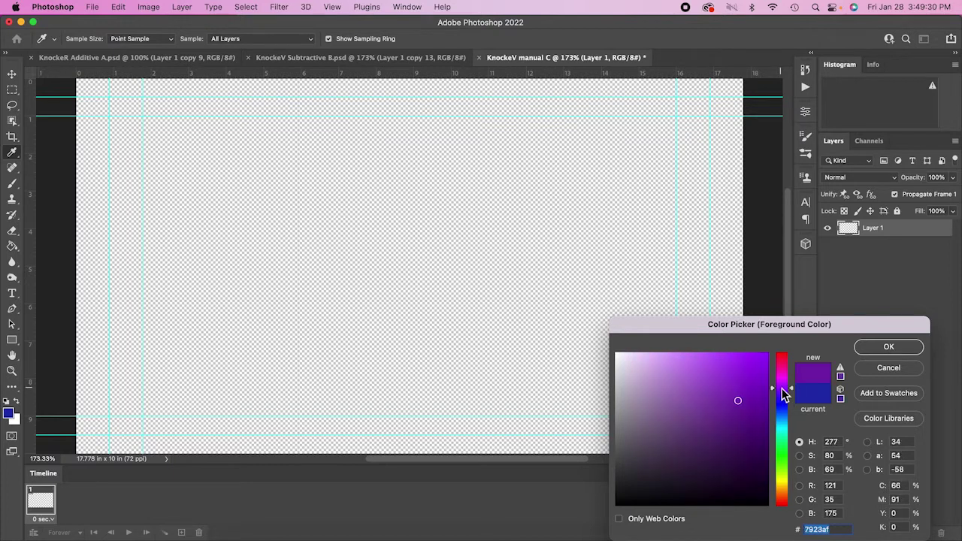
{"action": "left_click", "coordinate": [889, 347]}
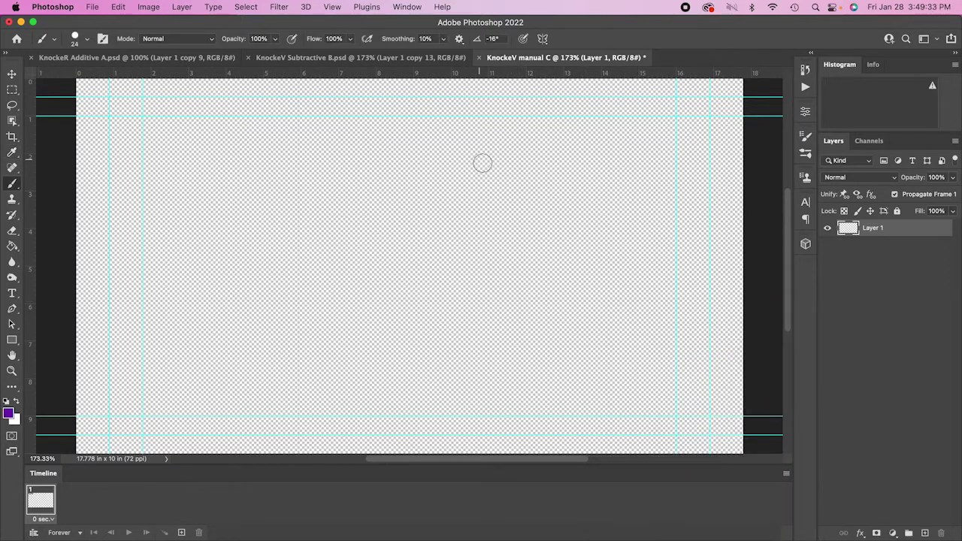
Paint a large hand-drawn purple C across the middle of Layer 1.
{"action": "mouse_move", "coordinate": [488, 187]}
{"action": "left_mouse_down"}
{"action": "mouse_move", "coordinate": [479, 156]}
{"action": "mouse_move", "coordinate": [352, 142]}
{"action": "mouse_move", "coordinate": [311, 209]}
{"action": "mouse_move", "coordinate": [306, 269]}
{"action": "mouse_move", "coordinate": [342, 345]}
{"action": "mouse_move", "coordinate": [408, 398]}
{"action": "mouse_move", "coordinate": [457, 402]}
{"action": "mouse_move", "coordinate": [479, 390]}
{"action": "mouse_move", "coordinate": [500, 328]}
{"action": "left_mouse_up"}
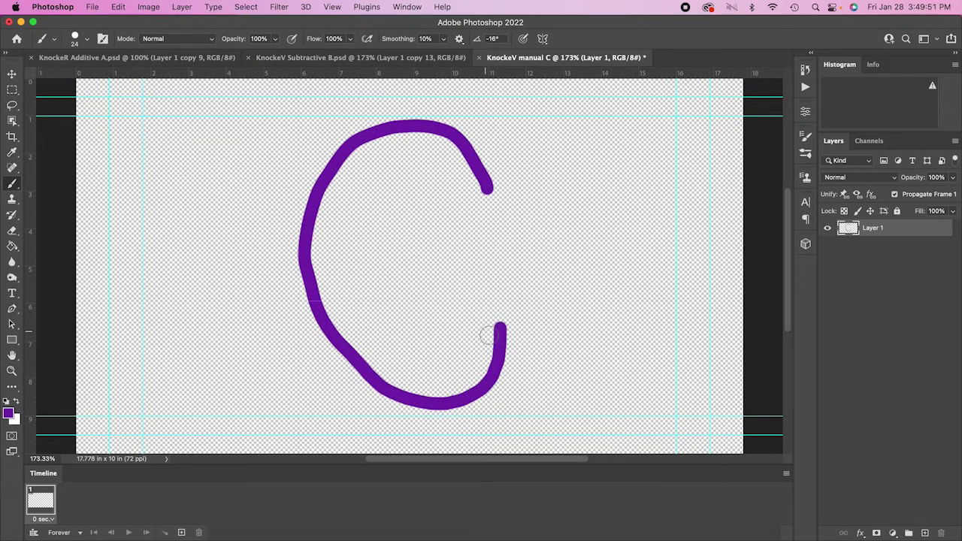
{"action": "left_click", "coordinate": [12, 75]}
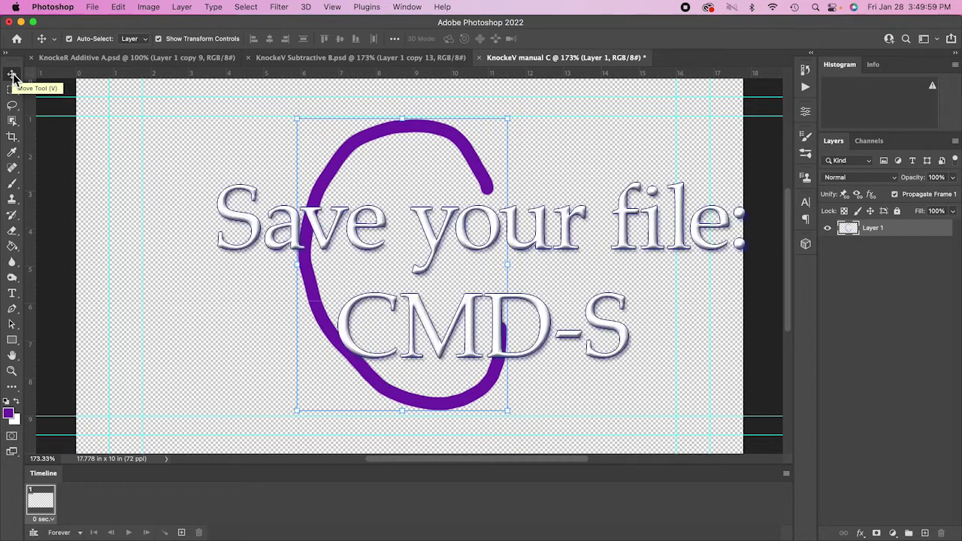
Save the document in Photoshop format as 'KnockeV manual C.psd'.
{"action": "key", "text": "super+s"}
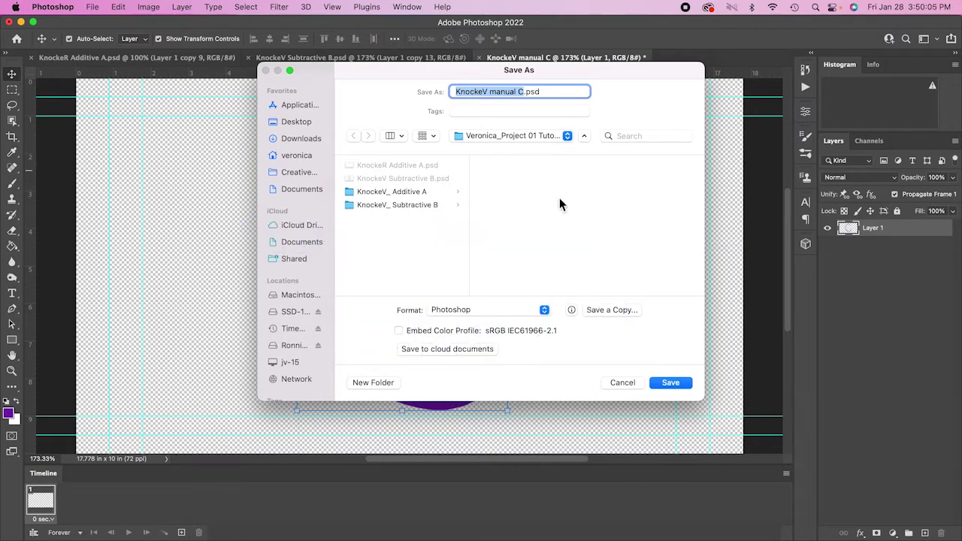
{"action": "left_click", "coordinate": [669, 383]}
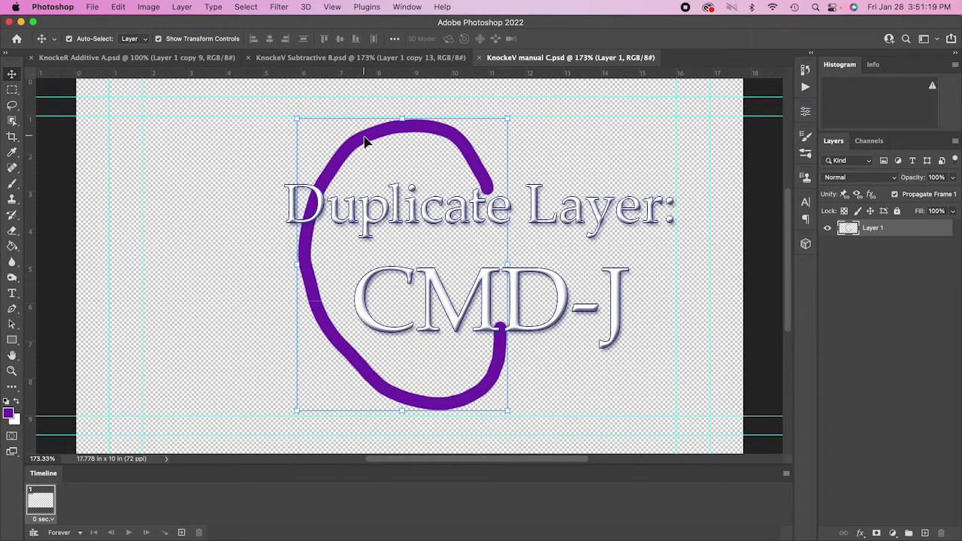
Duplicate the C layer three times (up to Layer 1 copy 3), nudging each copy further left.
{"action": "key", "text": "super+j"}
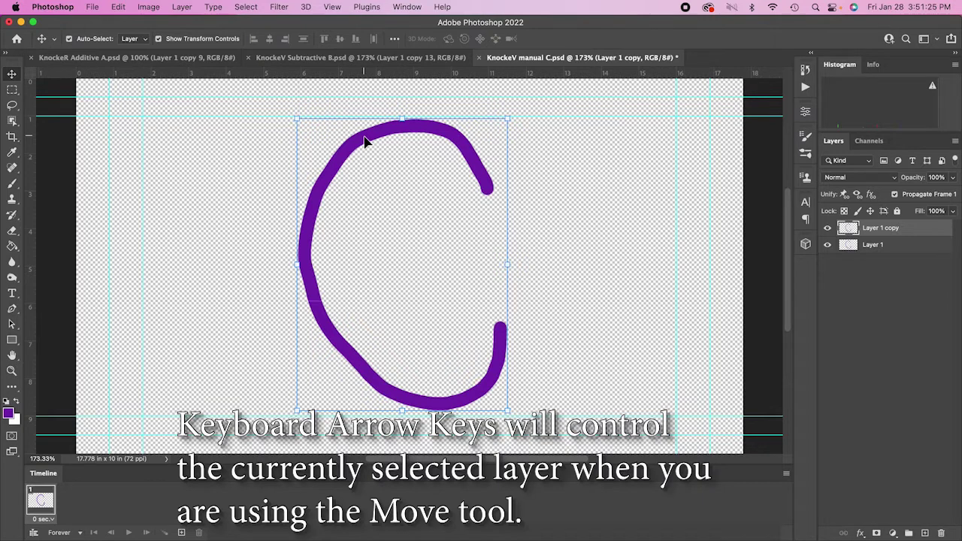
{"action": "key", "text": "Left"}
{"action": "key", "text": "Left"}
{"action": "key", "text": "Left"}
{"action": "key", "text": "Left"}
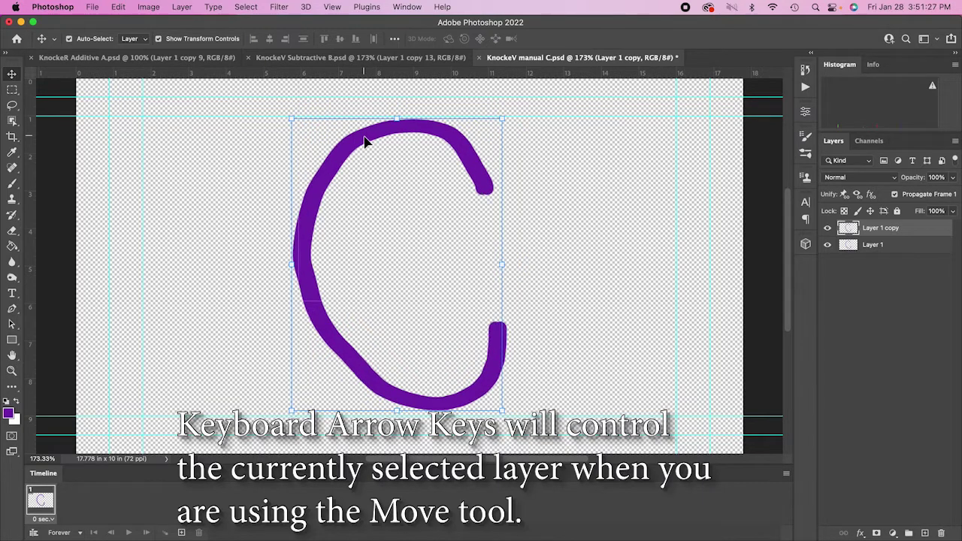
{"action": "key", "text": "Left"}
{"action": "key", "text": "Left"}
{"action": "key", "text": "Left"}
{"action": "key", "text": "Left"}
{"action": "key", "text": "Left"}
{"action": "key", "text": "Left"}
{"action": "key", "text": "Left"}
{"action": "key", "text": "Left"}
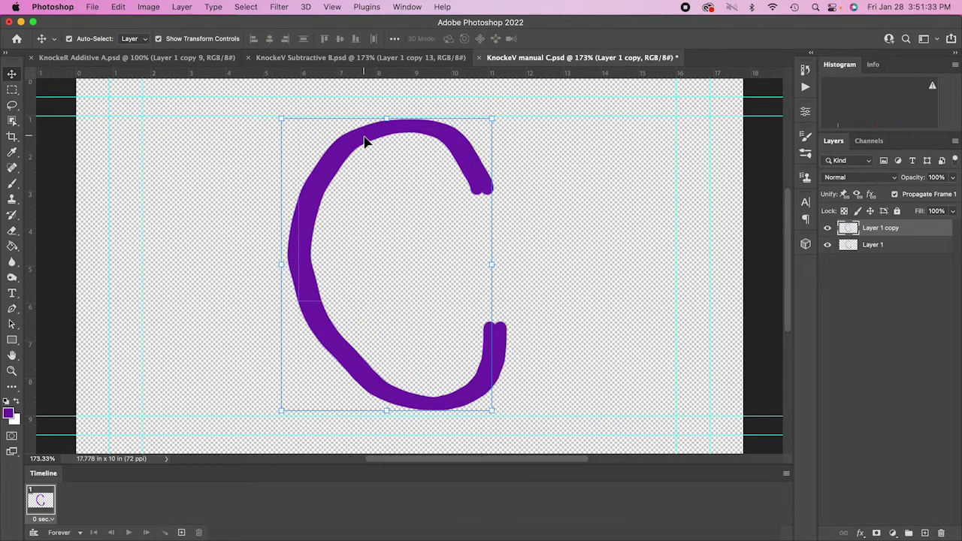
{"action": "key", "text": "shift+Left"}
{"action": "key", "text": "shift+Left"}
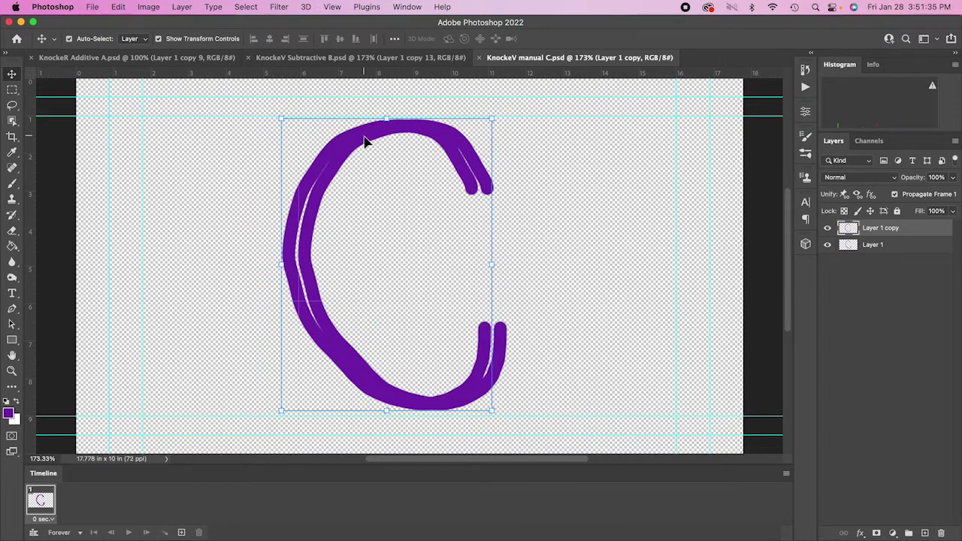
{"action": "key", "text": "super+j"}
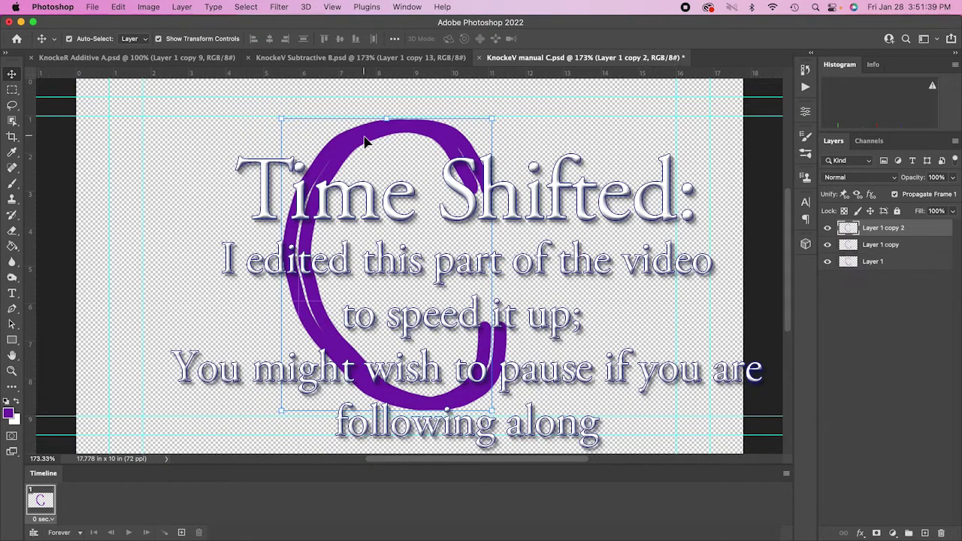
{"action": "key", "text": "shift+Left"}
{"action": "key", "text": "shift+Left"}
{"action": "key", "text": "shift+Left"}
{"action": "key", "text": "shift+Left"}
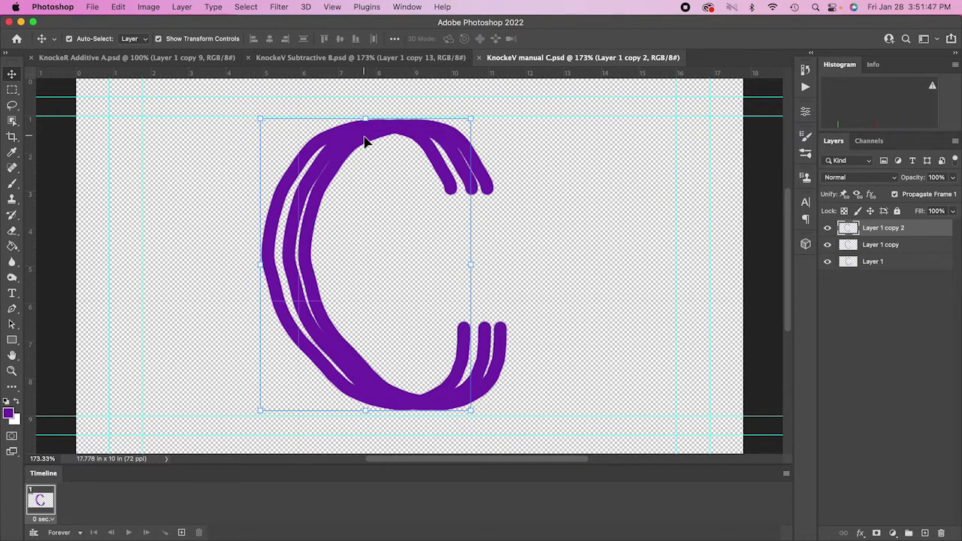
{"action": "key", "text": "super+j"}
{"action": "key", "text": "Left"}
{"action": "key", "text": "Left"}
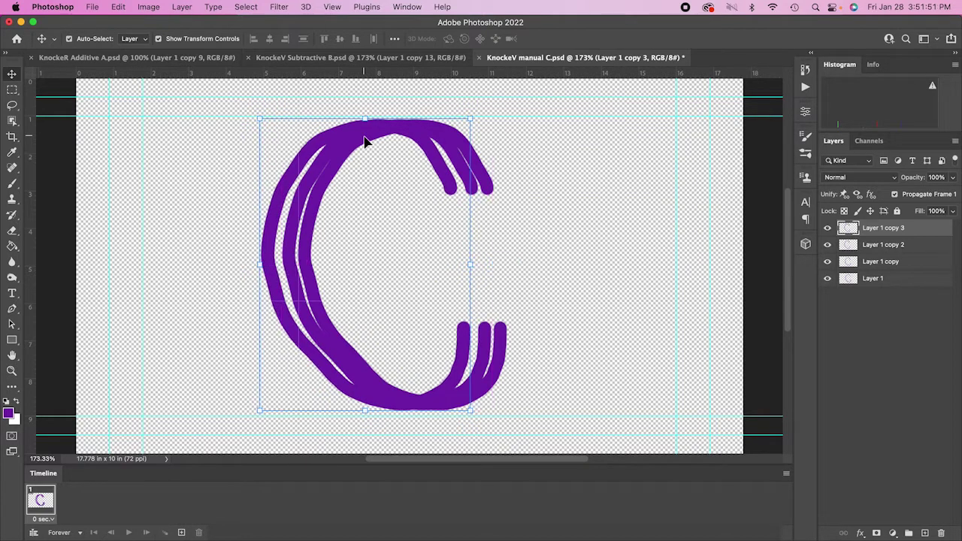
{"action": "key", "text": "Left"}
{"action": "key", "text": "Left"}
{"action": "key", "text": "Left"}
{"action": "key", "text": "Left"}
{"action": "key", "text": "Left"}
{"action": "key", "text": "Left"}
{"action": "key", "text": "Left"}
{"action": "key", "text": "Left"}
{"action": "key", "text": "Left"}
{"action": "key", "text": "Left"}
{"action": "key", "text": "Left"}
{"action": "key", "text": "Left"}
{"action": "key", "text": "Left"}
{"action": "key", "text": "Left"}
{"action": "key", "text": "Left"}
{"action": "key", "text": "Left"}
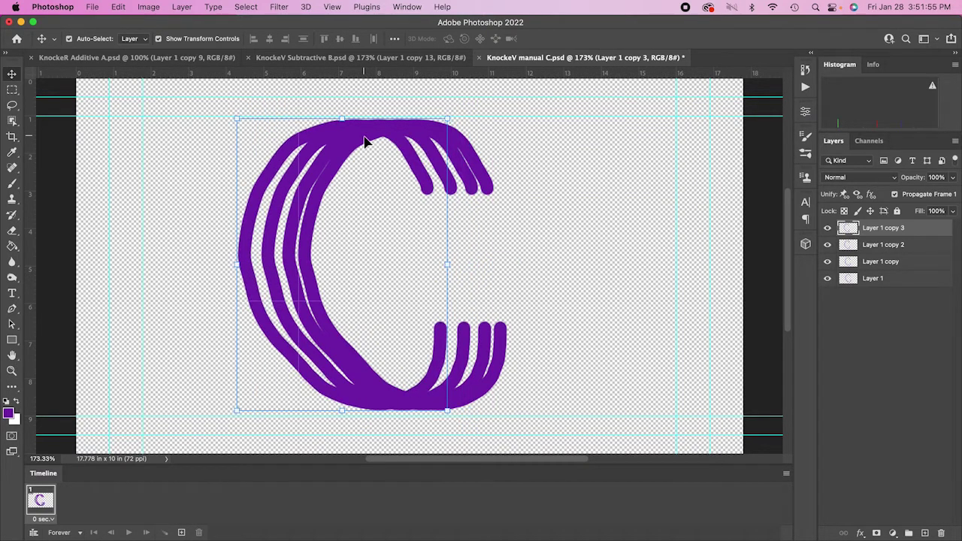
Lock the guides and rotate the top C copy (Layer 1 copy 4) about 15° clockwise.
{"action": "left_click_drag", "start_coordinate": [490, 198], "coordinate": [489, 198]}
{"action": "left_click", "coordinate": [456, 118]}
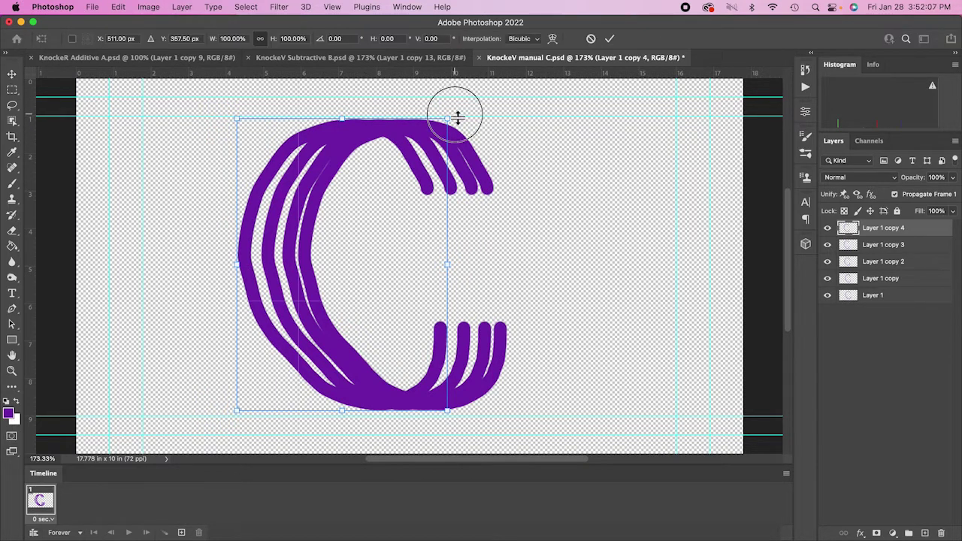
{"action": "left_click", "coordinate": [334, 9]}
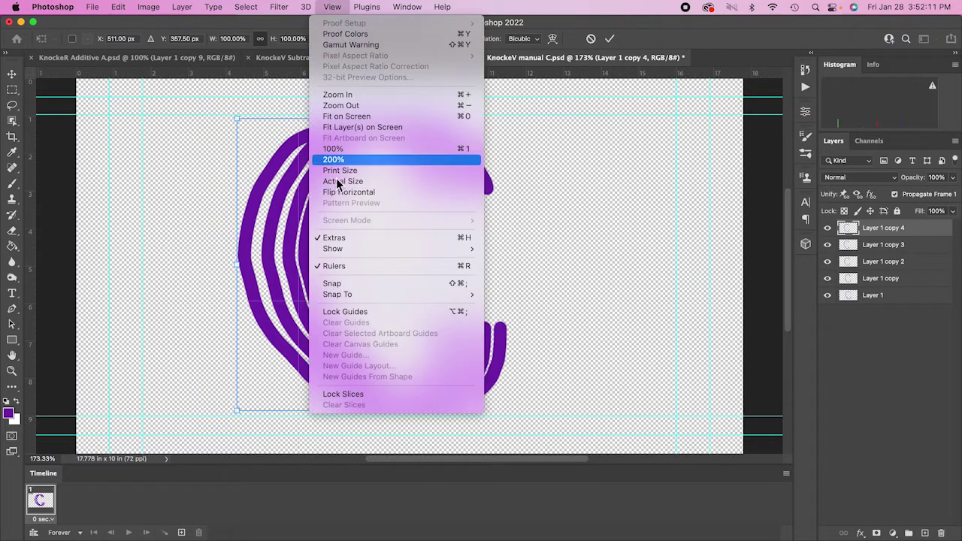
{"action": "left_click", "coordinate": [343, 311]}
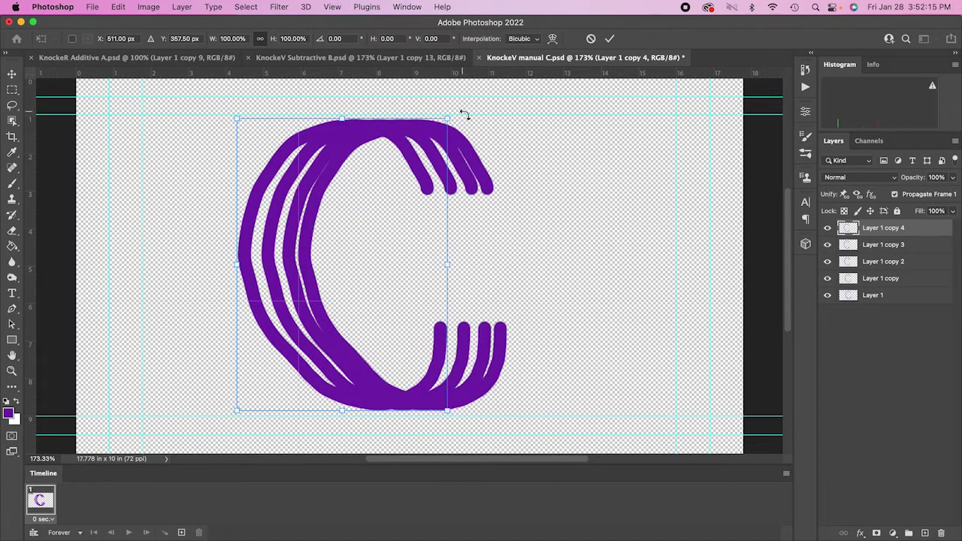
{"action": "left_click_drag", "start_coordinate": [461, 114], "coordinate": [493, 154]}
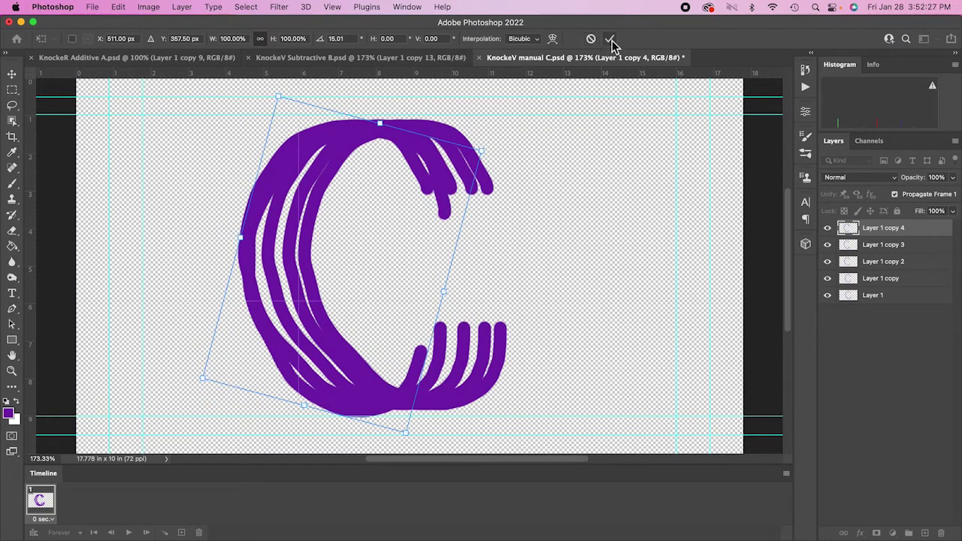
{"action": "left_click", "coordinate": [591, 38]}
{"action": "scroll", "coordinate": [571, 159], "scroll_direction": "up", "scroll_amount": 2}
{"action": "scroll", "coordinate": [576, 170], "scroll_direction": "down", "scroll_amount": 2}
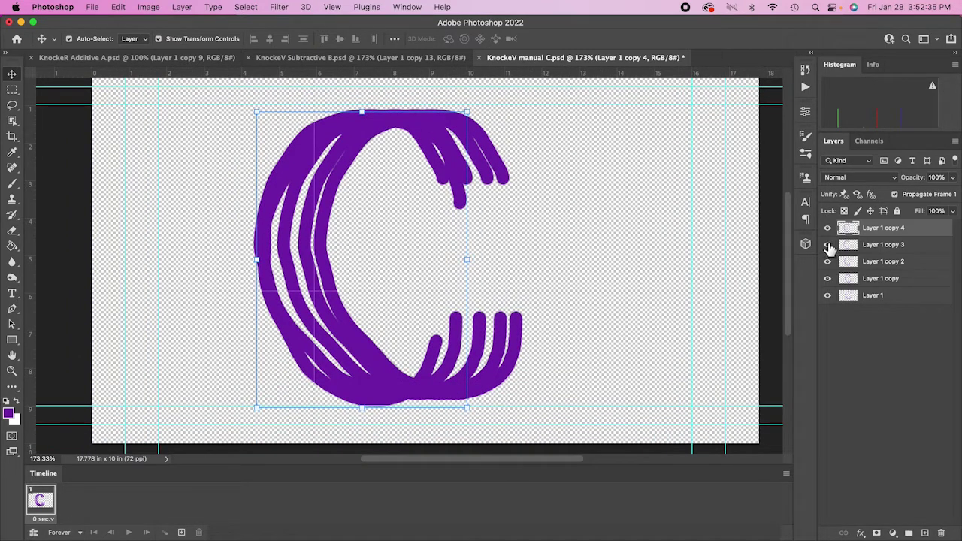
Hide the four lower C layers, add copy 5 rotated about 13° clockwise, and hide copy 4.
{"action": "left_click_drag", "start_coordinate": [828, 246], "coordinate": [856, 346]}
{"action": "scroll", "coordinate": [527, 240], "scroll_direction": "left", "scroll_amount": 3}
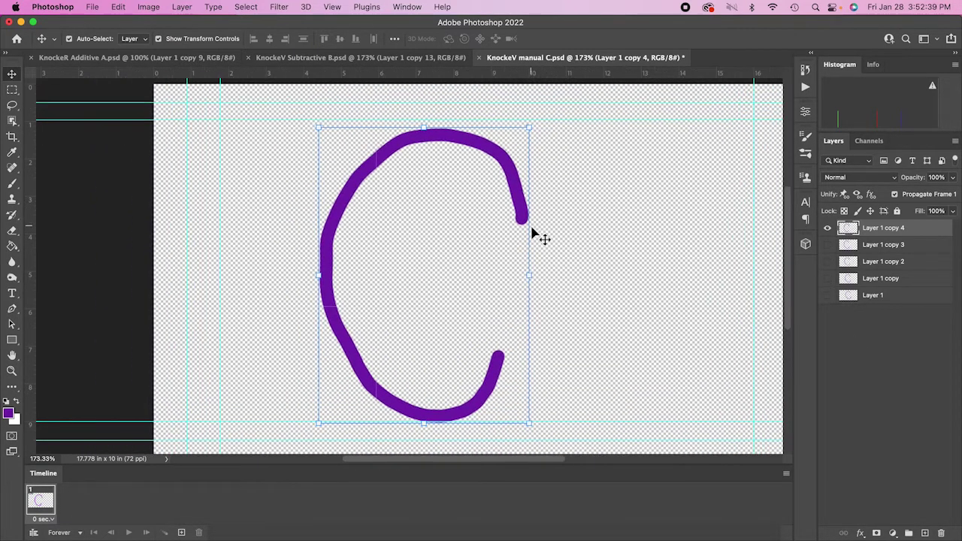
{"action": "key", "text": "super+j"}
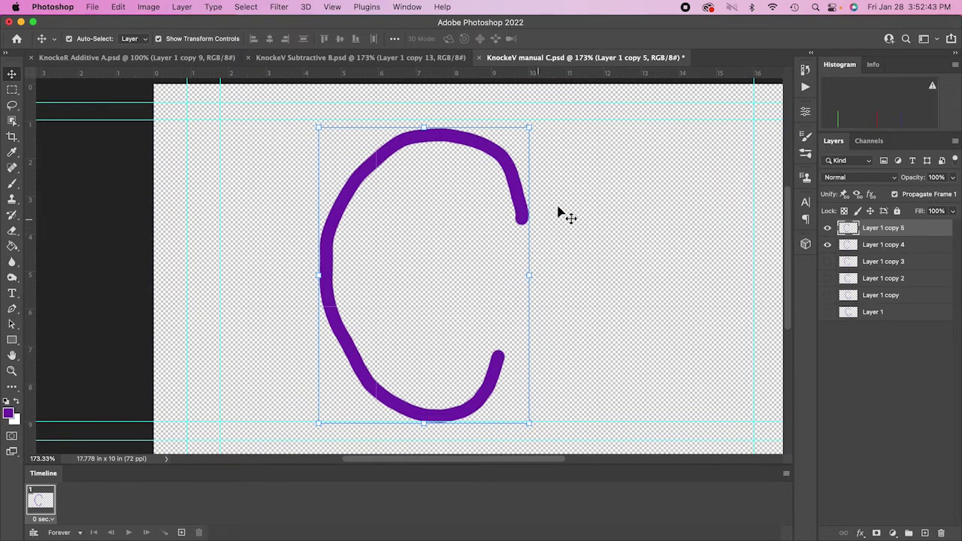
{"action": "key", "text": "super+t"}
{"action": "left_click_drag", "start_coordinate": [536, 123], "coordinate": [575, 172]}
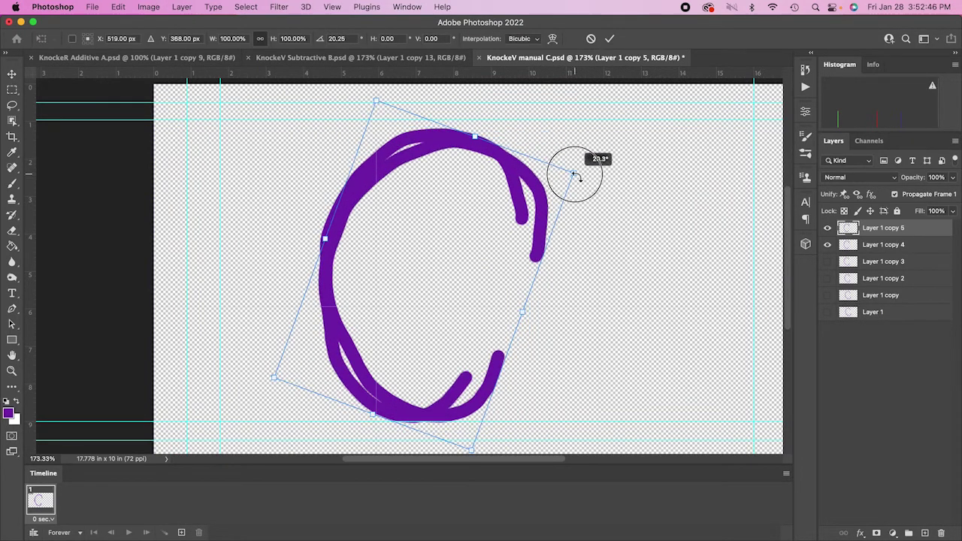
{"action": "left_click", "coordinate": [610, 39]}
{"action": "left_click", "coordinate": [828, 244]}
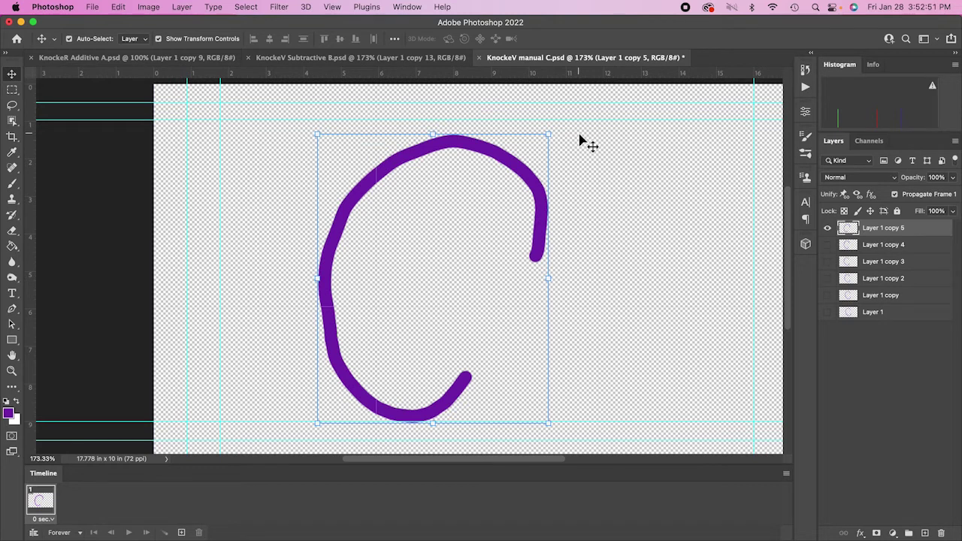
Add copies 6 and 7 rotated about 25° and 12°, then hide copies 5 and 6.
{"action": "key", "text": "super+j"}
{"action": "scroll", "coordinate": [538, 134], "scroll_direction": "right", "scroll_amount": 1}
{"action": "scroll", "coordinate": [539, 134], "scroll_direction": "down", "scroll_amount": 1}
{"action": "left_click_drag", "start_coordinate": [539, 127], "coordinate": [579, 193]}
{"action": "left_click", "coordinate": [610, 38]}
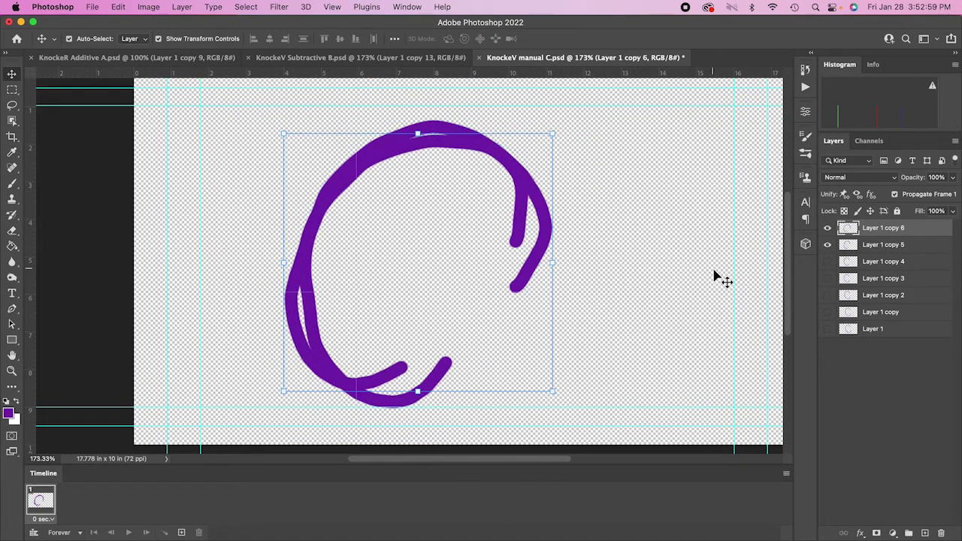
{"action": "key", "text": "super+j"}
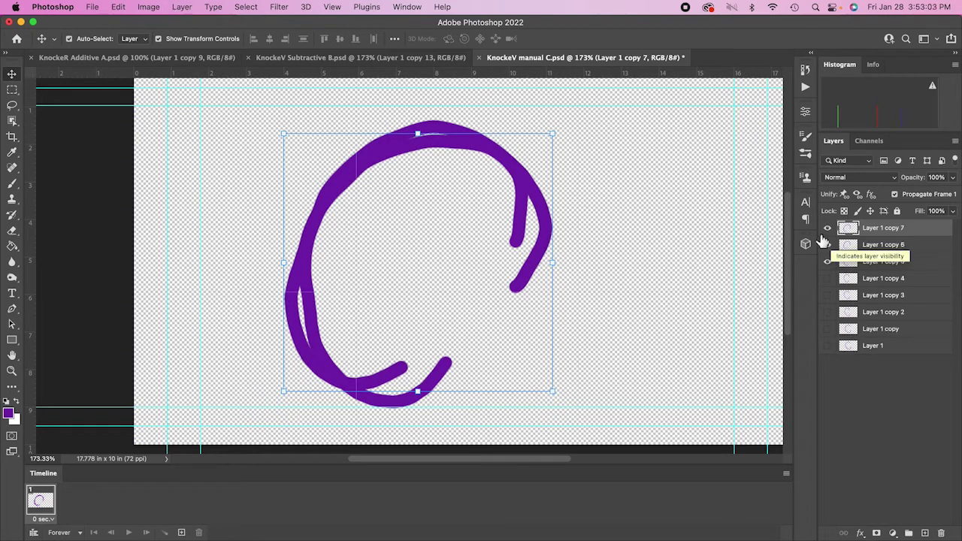
{"action": "left_click_drag", "start_coordinate": [553, 126], "coordinate": [585, 200]}
{"action": "left_click", "coordinate": [610, 38]}
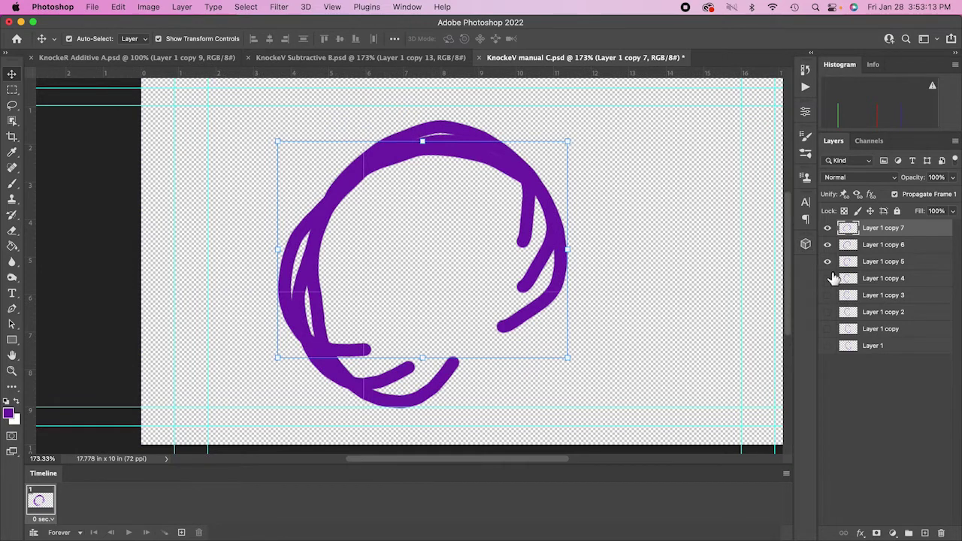
{"action": "left_click_drag", "start_coordinate": [827, 244], "coordinate": [827, 272]}
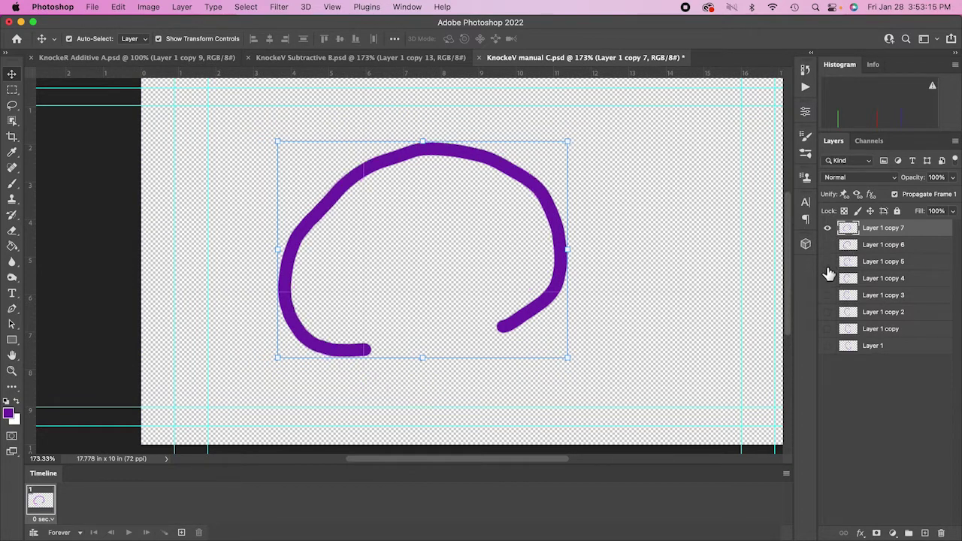
Add copy 8 with a slight further rotation, dismissing an accidental Levels dialog.
{"action": "key", "text": "super+j"}
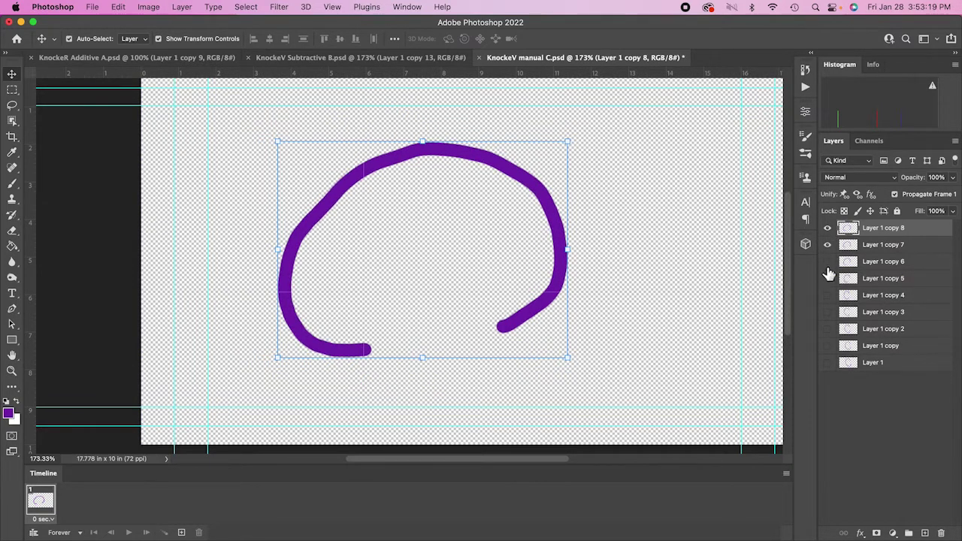
{"action": "scroll", "coordinate": [573, 168], "scroll_direction": "right", "scroll_amount": 1}
{"action": "key", "text": "super+t"}
{"action": "left_click_drag", "start_coordinate": [559, 135], "coordinate": [582, 193]}
{"action": "left_click", "coordinate": [608, 38]}
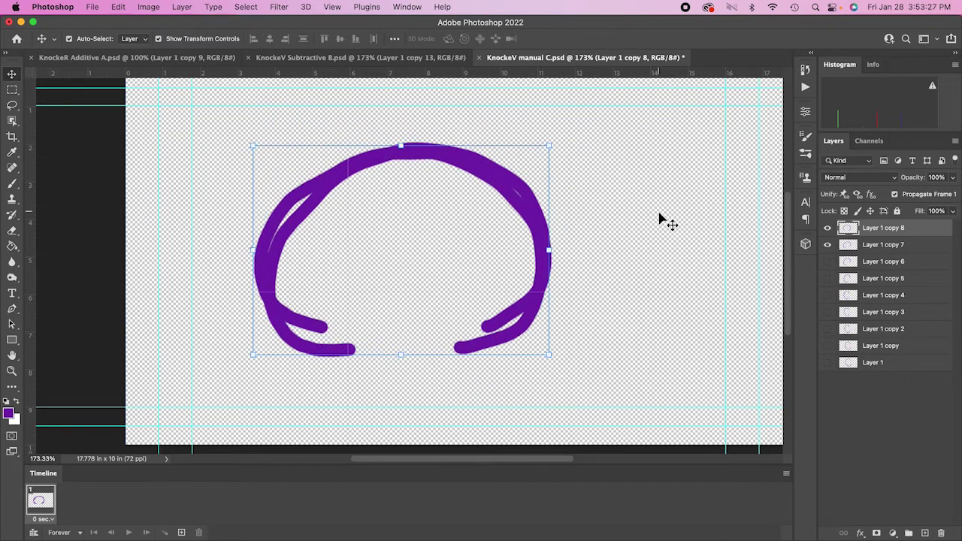
{"action": "key", "text": "super+l"}
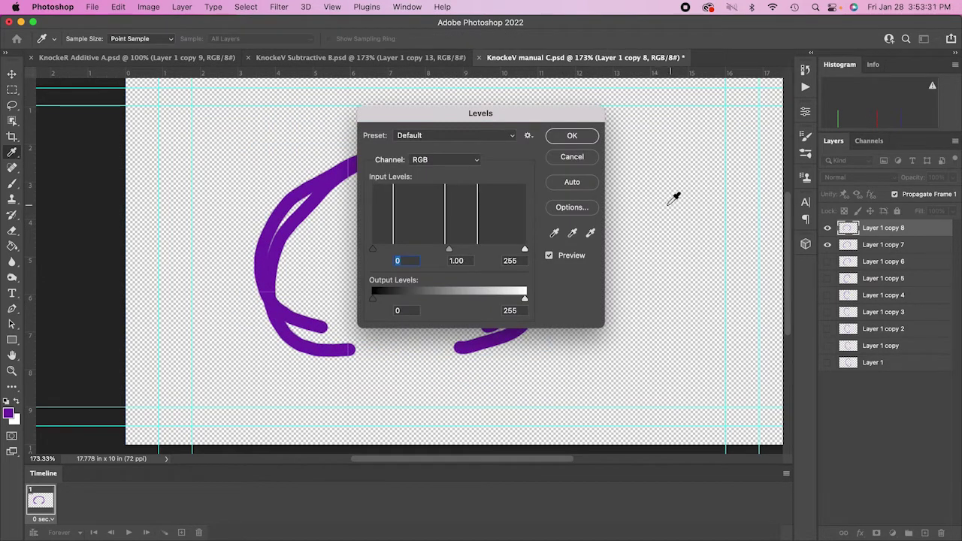
{"action": "left_click", "coordinate": [583, 161]}
Add copies 9 and 10 rotated about 27° and 37° counter-clockwise, and save.
{"action": "key", "text": "super+j"}
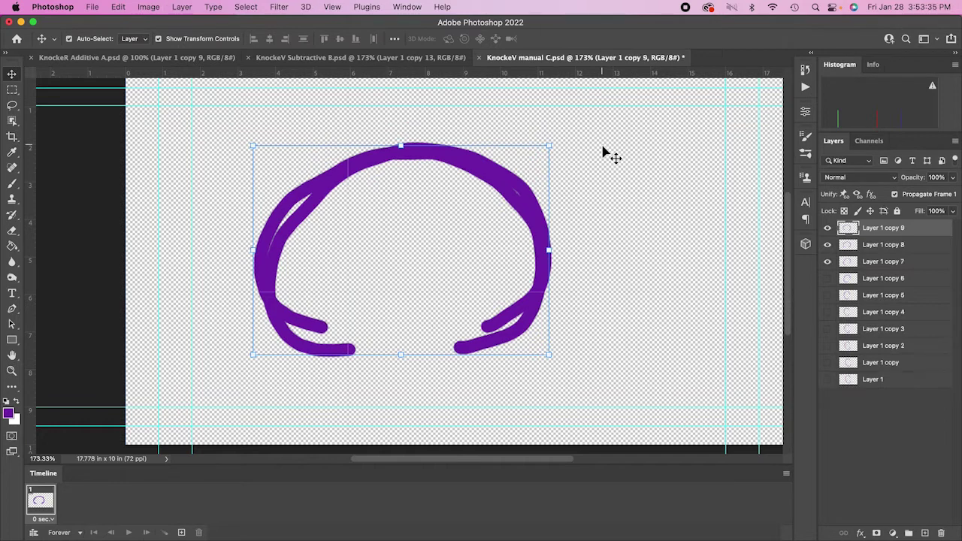
{"action": "left_click_drag", "start_coordinate": [560, 143], "coordinate": [484, 101]}
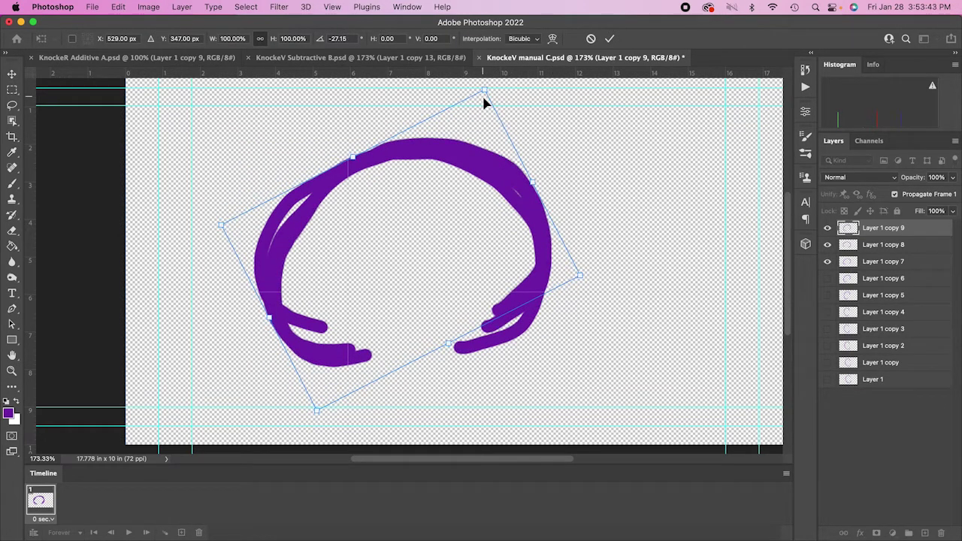
{"action": "key", "text": "Return"}
{"action": "key", "text": "super+j"}
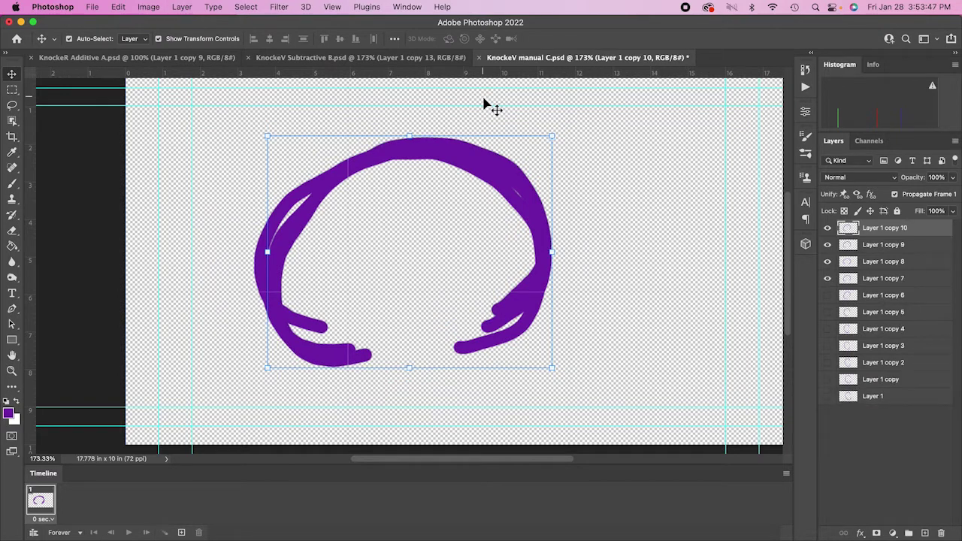
{"action": "key", "text": "super+t"}
{"action": "left_click_drag", "start_coordinate": [562, 130], "coordinate": [451, 86]}
{"action": "key", "text": "super+s"}
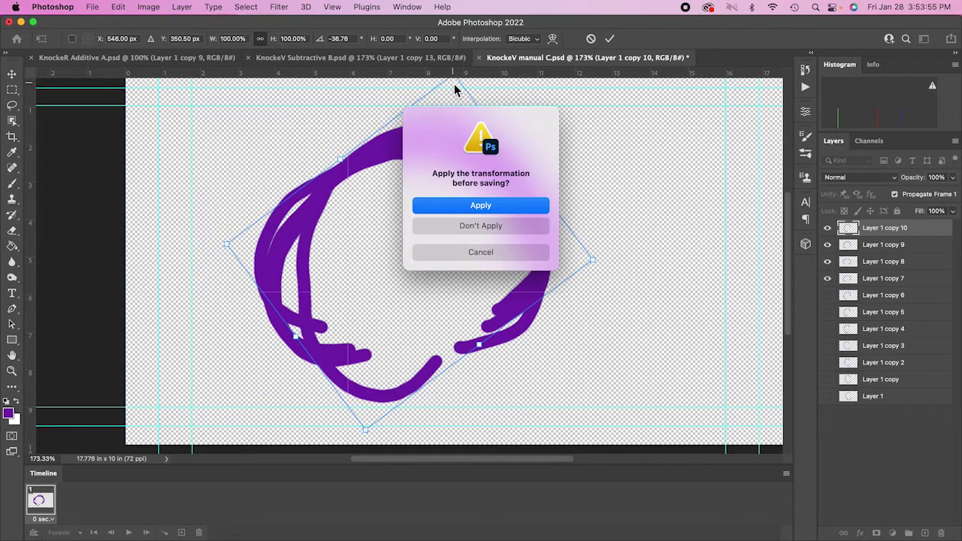
{"action": "left_click", "coordinate": [517, 210]}
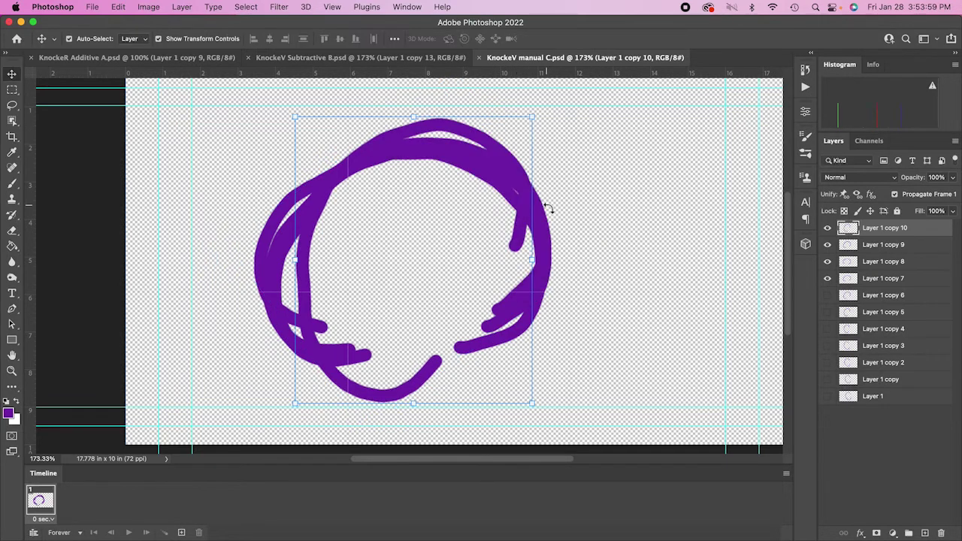
Add copy 11 rotated about 32° counter-clockwise and copy 12, hide copies 7–11, show Layer 1.
{"action": "key", "text": "super+j"}
{"action": "scroll", "coordinate": [549, 188], "scroll_direction": "up", "scroll_amount": 3}
{"action": "scroll", "coordinate": [549, 181], "scroll_direction": "right", "scroll_amount": 2}
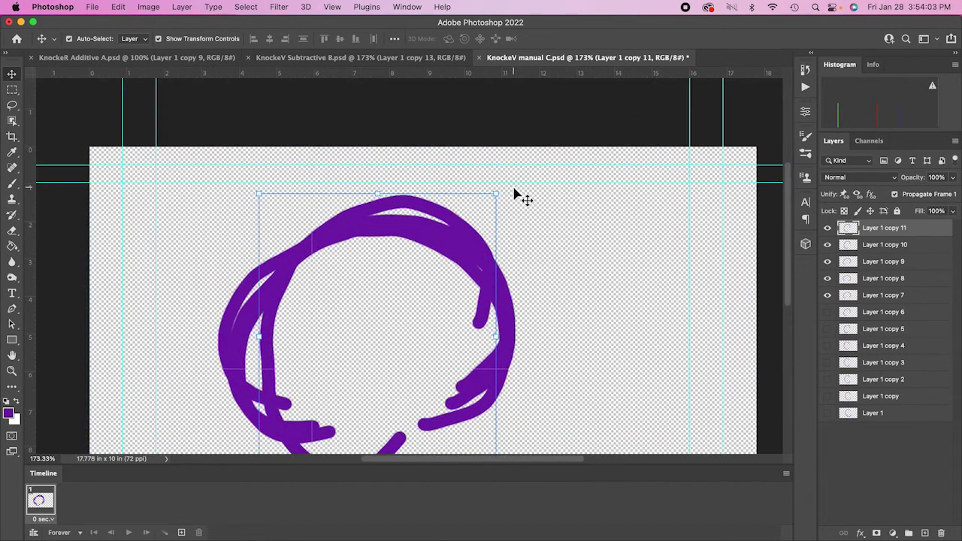
{"action": "key", "text": "super+t"}
{"action": "left_click_drag", "start_coordinate": [508, 191], "coordinate": [406, 155]}
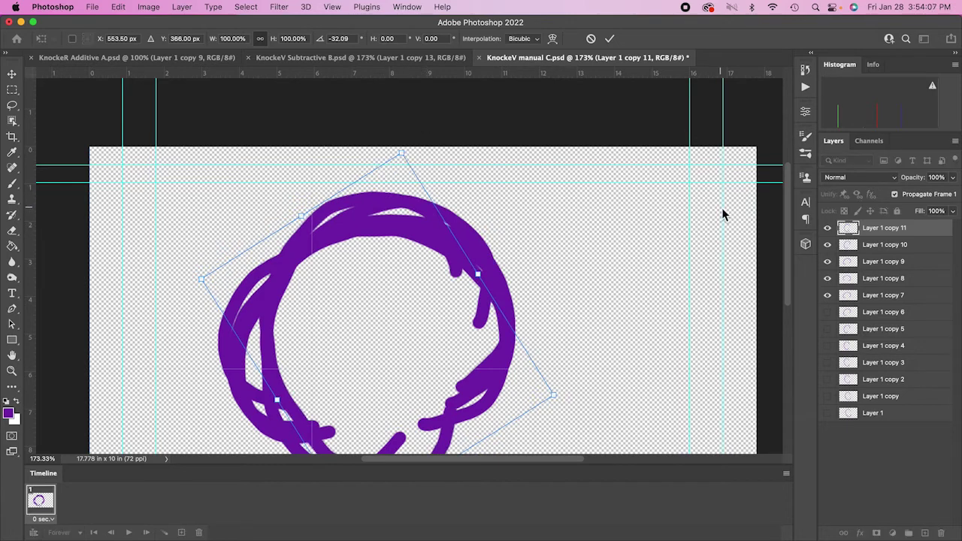
{"action": "left_click", "coordinate": [610, 39]}
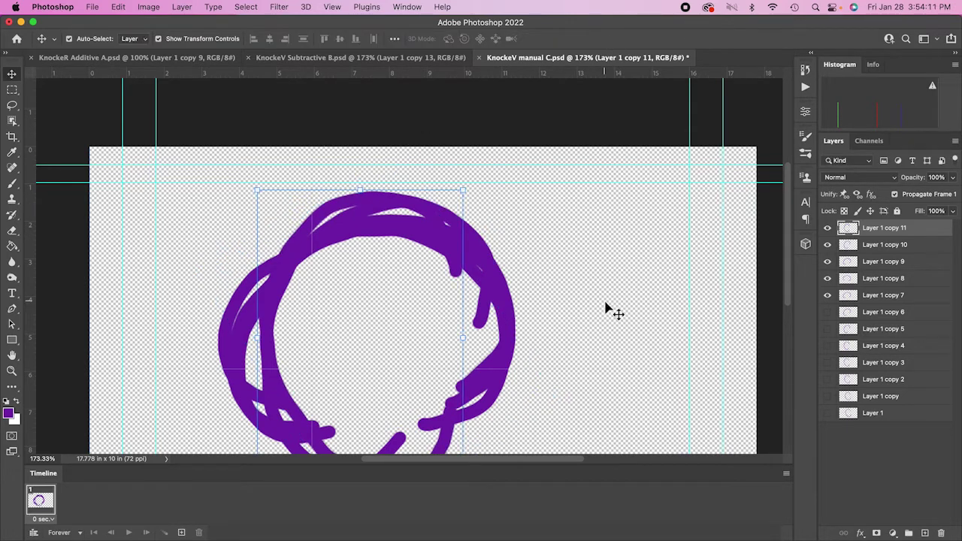
{"action": "key", "text": "super+j"}
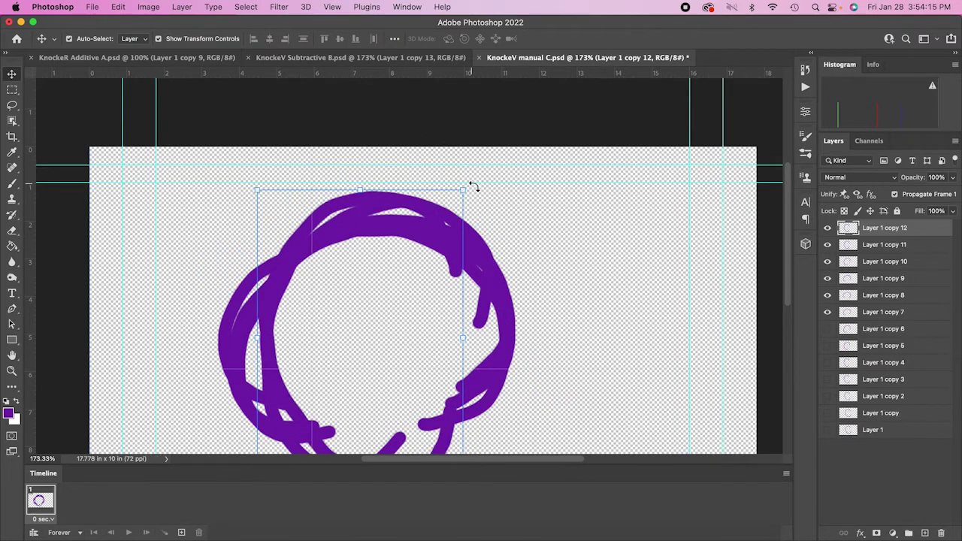
{"action": "key", "text": "super+t"}
{"action": "mouse_move", "coordinate": [471, 187]}
{"action": "left_mouse_down"}
{"action": "mouse_move", "coordinate": [421, 167]}
{"action": "mouse_move", "coordinate": [440, 157]}
{"action": "mouse_move", "coordinate": [469, 194]}
{"action": "left_mouse_up"}
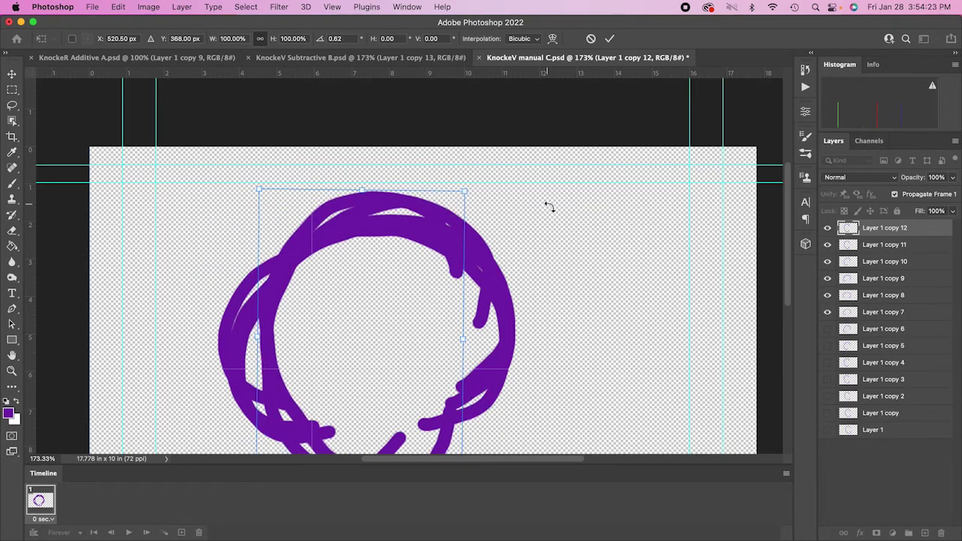
{"action": "left_click_drag", "start_coordinate": [827, 245], "coordinate": [827, 312]}
Commit copy 12, add copies 13 and 14 nudged right, and hide the two previous copies.
{"action": "left_click", "coordinate": [828, 431]}
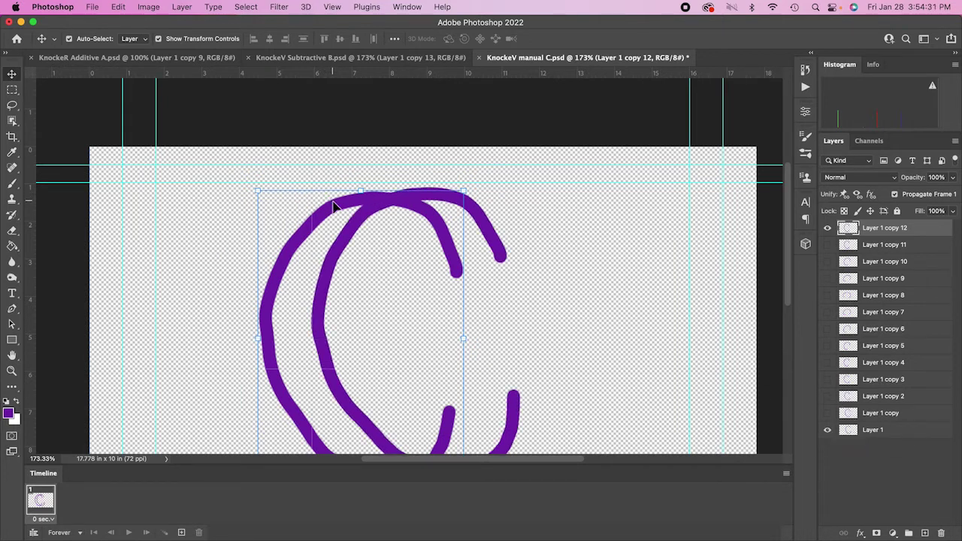
{"action": "key", "text": "super+j"}
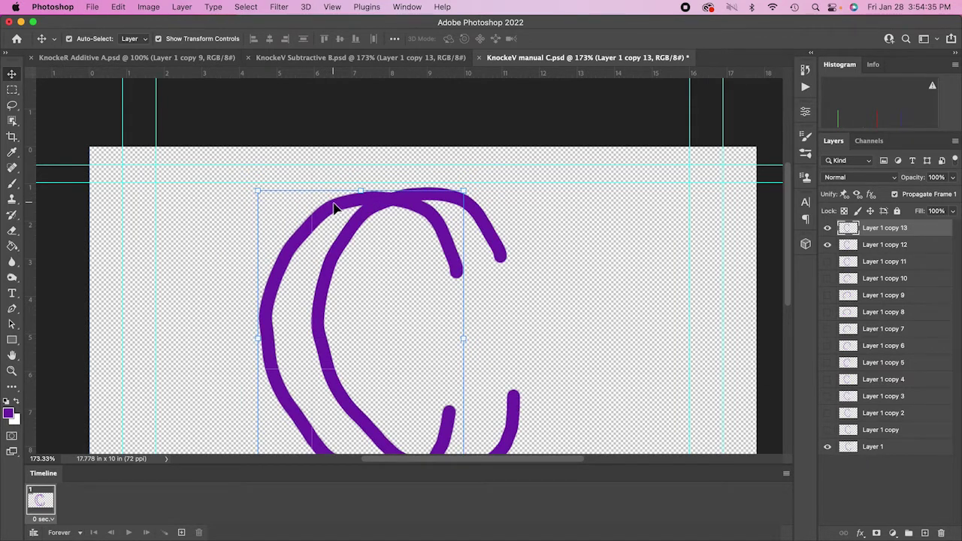
{"action": "key", "text": "Right"}
{"action": "key", "text": "Right"}
{"action": "key", "text": "Right"}
{"action": "key", "text": "Right"}
{"action": "key", "text": "Right"}
{"action": "key", "text": "Right"}
{"action": "key", "text": "Right"}
{"action": "key", "text": "Right"}
{"action": "key", "text": "Right"}
{"action": "key", "text": "Right"}
{"action": "key", "text": "Right"}
{"action": "key", "text": "Right"}
{"action": "key", "text": "Right"}
{"action": "key", "text": "Right"}
{"action": "key", "text": "Right"}
{"action": "key", "text": "Right"}
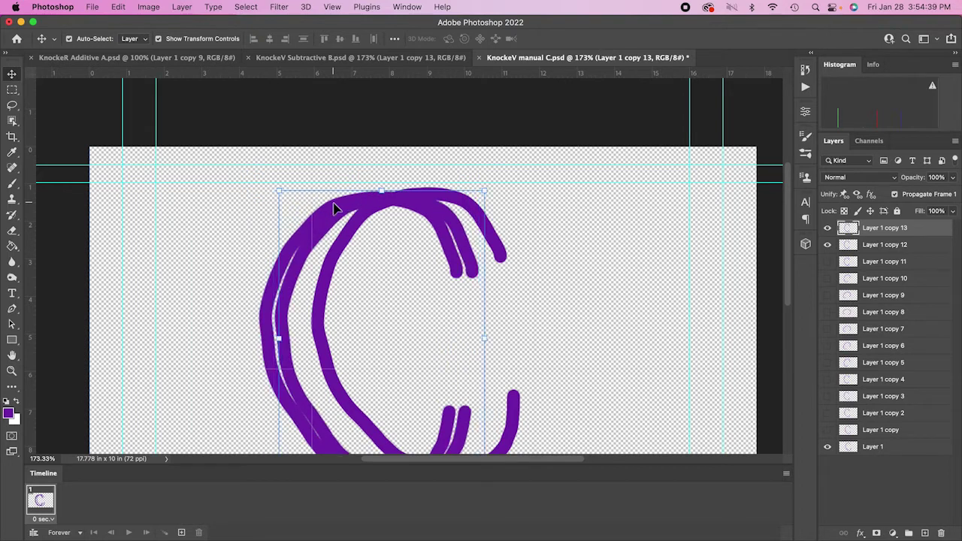
{"action": "key", "text": "Right"}
{"action": "key", "text": "Right"}
{"action": "key", "text": "Right"}
{"action": "key", "text": "Right"}
{"action": "key", "text": "Right"}
{"action": "key", "text": "Right"}
{"action": "key", "text": "Right"}
{"action": "key", "text": "Right"}
{"action": "key", "text": "Right"}
{"action": "key", "text": "Right"}
{"action": "key", "text": "Right"}
{"action": "key", "text": "Right"}
{"action": "key", "text": "Right"}
{"action": "key", "text": "Right"}
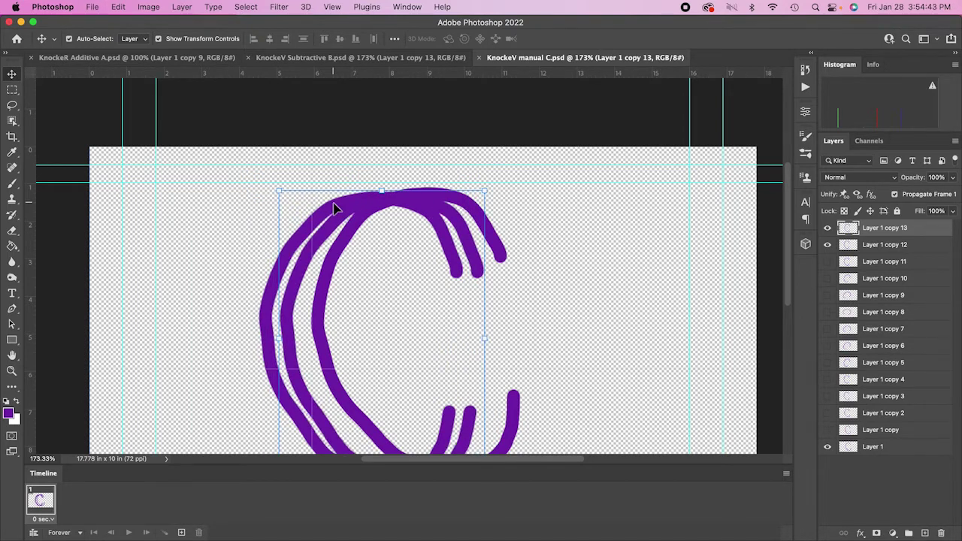
{"action": "key", "text": "super+j"}
{"action": "key", "text": "Right"}
{"action": "key", "text": "Right"}
{"action": "key", "text": "Right"}
{"action": "key", "text": "Right"}
{"action": "key", "text": "Right"}
{"action": "key", "text": "Right"}
{"action": "key", "text": "Right"}
{"action": "key", "text": "Right"}
{"action": "key", "text": "Right"}
{"action": "key", "text": "Right"}
{"action": "key", "text": "Right"}
{"action": "key", "text": "Right"}
{"action": "key", "text": "Right"}
{"action": "key", "text": "Right"}
{"action": "key", "text": "Right"}
{"action": "key", "text": "Right"}
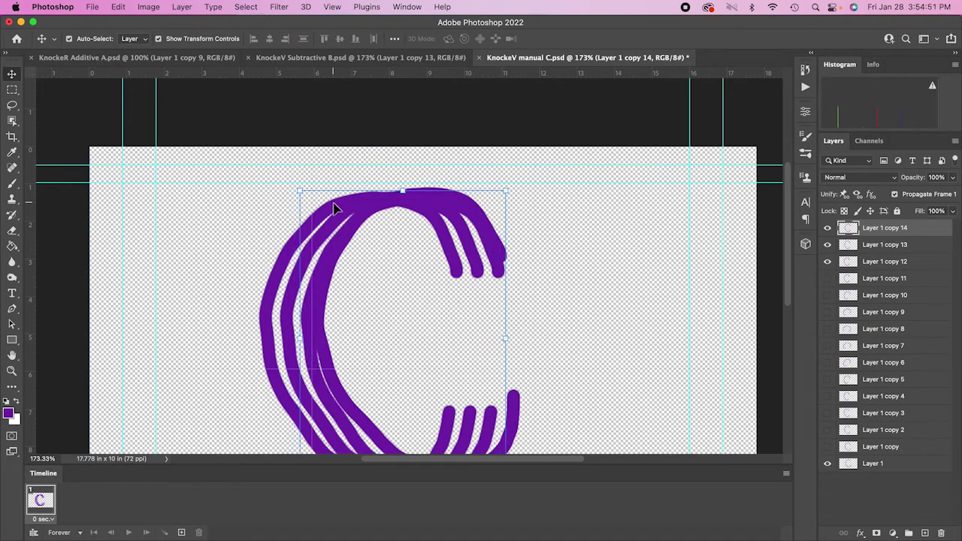
{"action": "left_click_drag", "start_coordinate": [827, 244], "coordinate": [825, 280]}
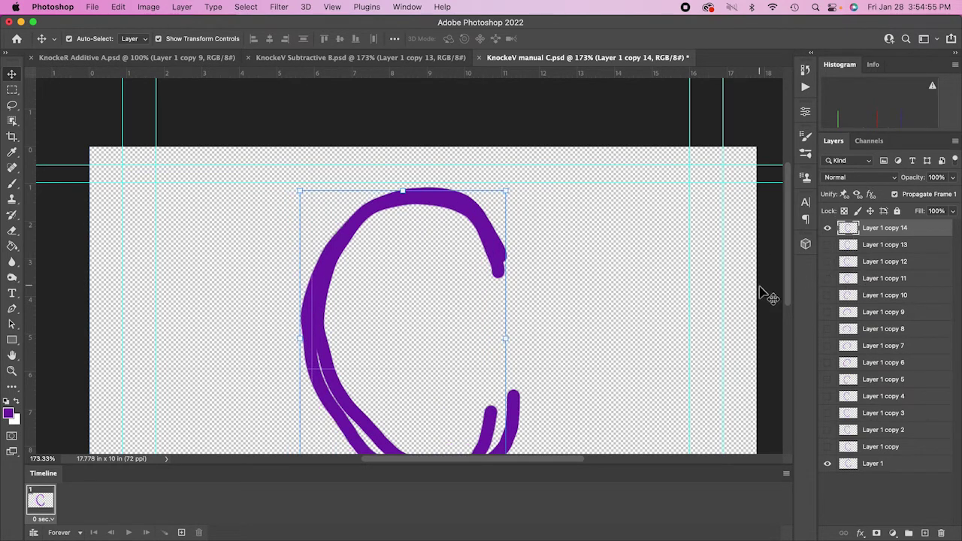
{"action": "scroll", "coordinate": [636, 304], "scroll_direction": "down", "scroll_amount": 4}
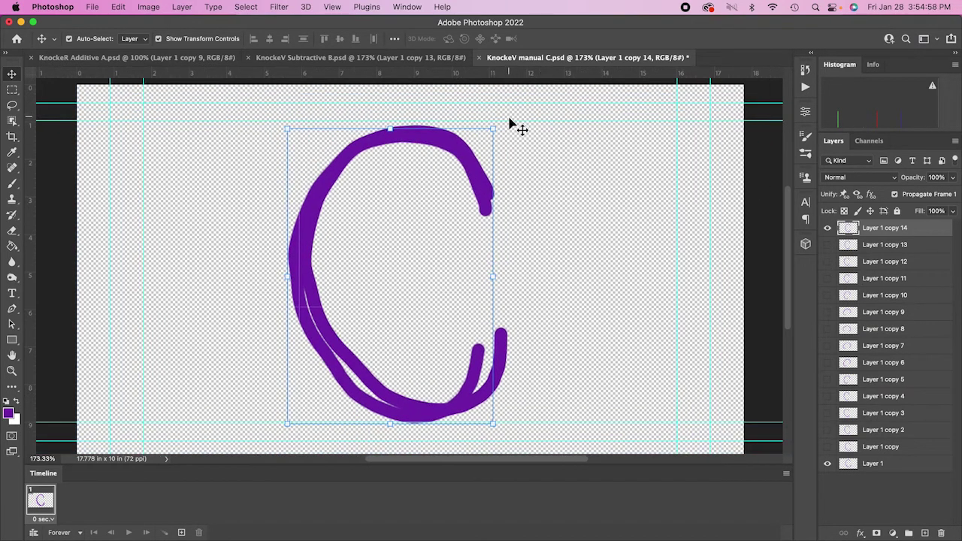
Rotate the top copy about -8.6° so the C stands upright, nudge it right, show all layers.
{"action": "key", "text": "super+t"}
{"action": "left_click_drag", "start_coordinate": [499, 120], "coordinate": [494, 118]}
{"action": "scroll", "coordinate": [494, 118], "scroll_direction": "left", "scroll_amount": 2}
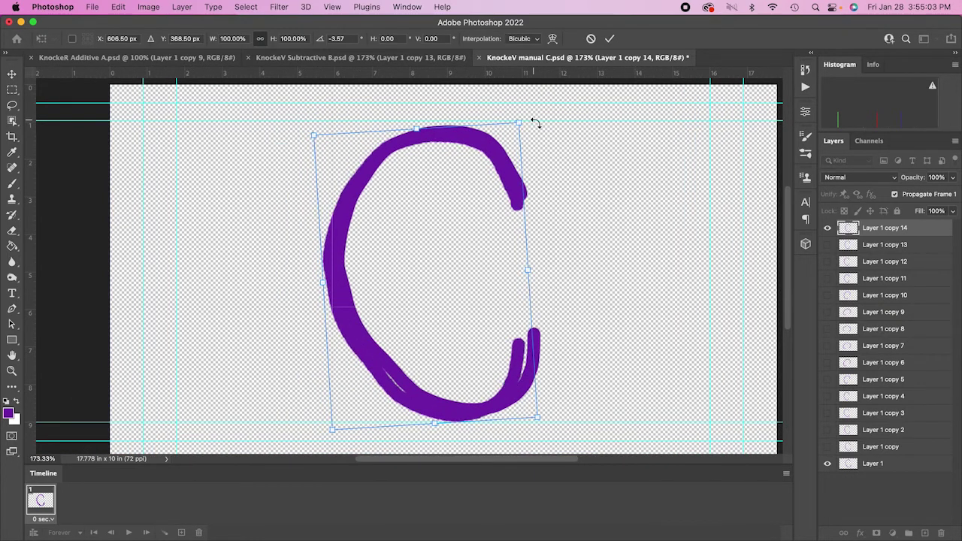
{"action": "left_click_drag", "start_coordinate": [534, 122], "coordinate": [517, 114]}
{"action": "key", "text": "Right"}
{"action": "key", "text": "Right"}
{"action": "key", "text": "Right"}
{"action": "key", "text": "Right"}
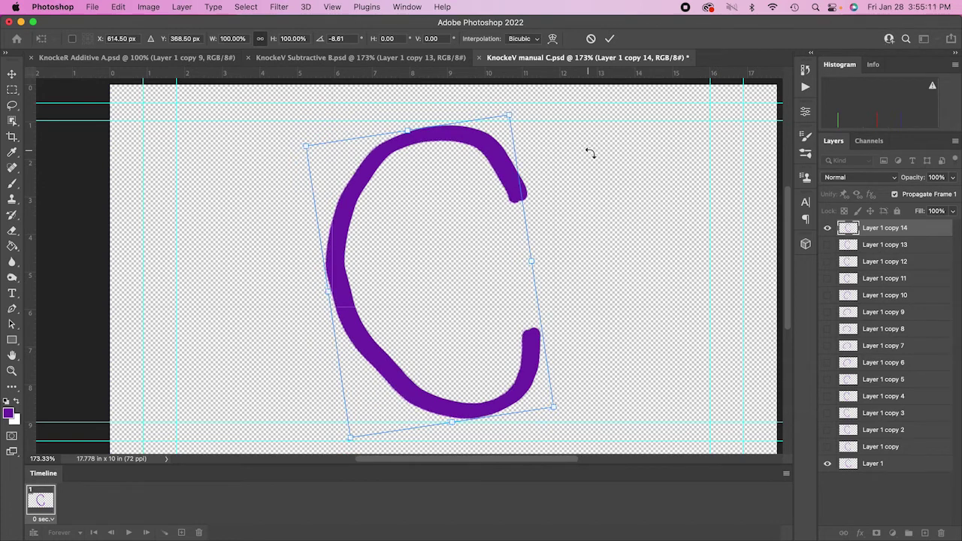
{"action": "key", "text": "Right"}
{"action": "key", "text": "Right"}
{"action": "key", "text": "Right"}
{"action": "key", "text": "Right"}
{"action": "key", "text": "Right"}
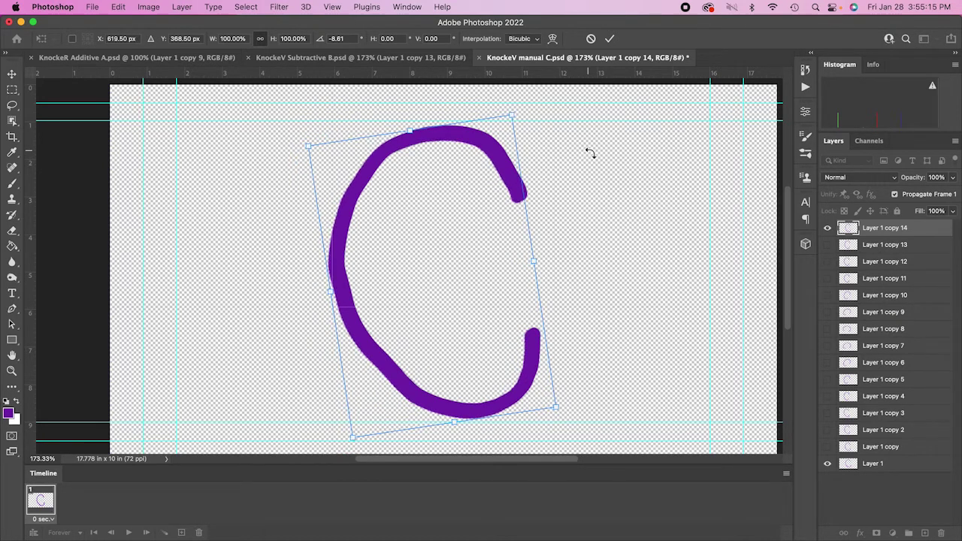
{"action": "left_click", "coordinate": [610, 39]}
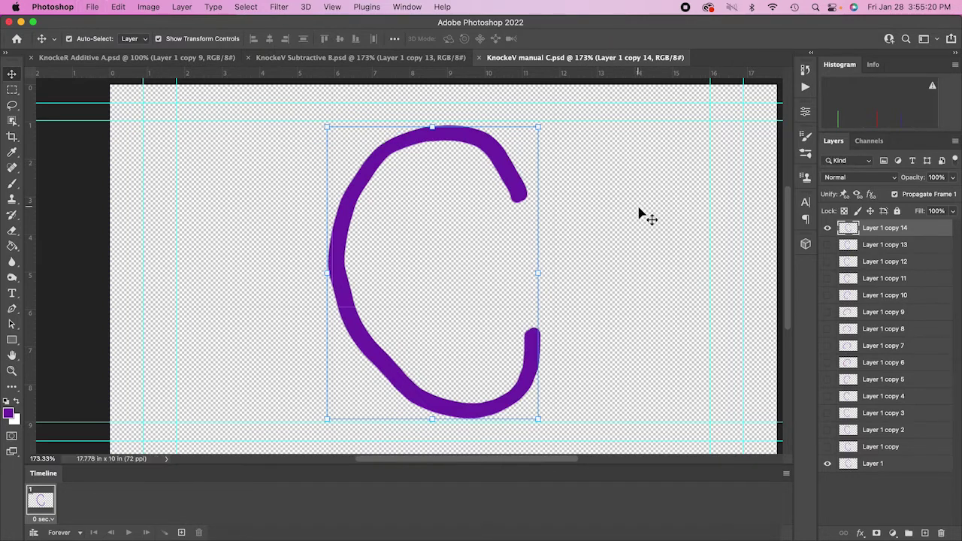
{"action": "left_click_drag", "start_coordinate": [826, 245], "coordinate": [830, 451]}
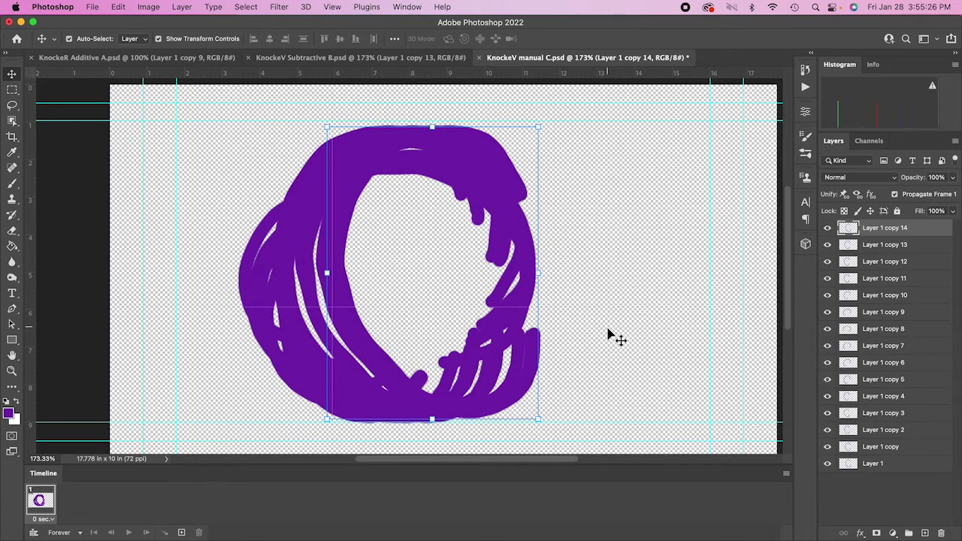
Convert the 15 layers into 15 animation frames using Make Frames From Layers, and save.
{"action": "key", "text": "super+s"}
{"action": "left_click", "coordinate": [787, 474]}
{"action": "left_click", "coordinate": [683, 420]}
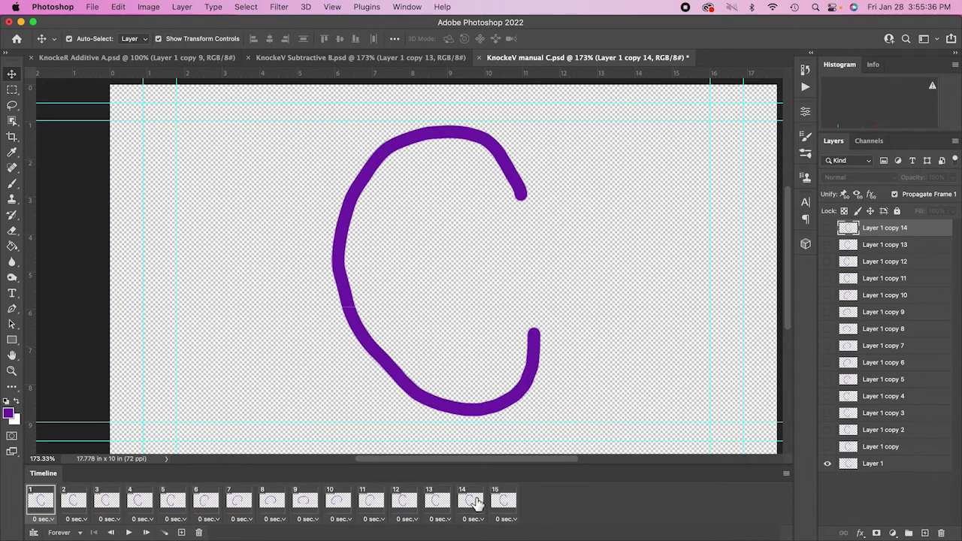
{"action": "key", "text": "super+s"}
Preview the C animation playing, then return to the first frame.
{"action": "key", "text": "space"}
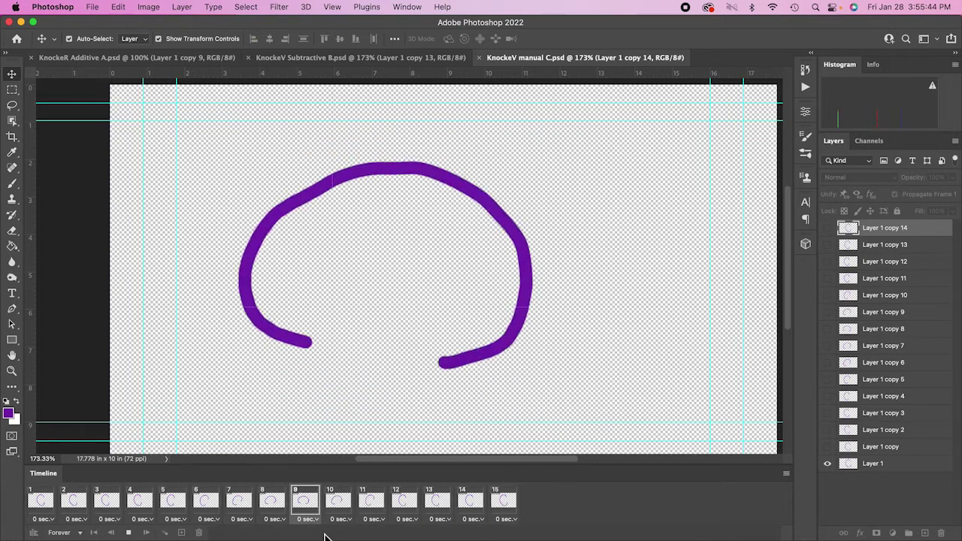
{"action": "key", "text": "space"}
{"action": "left_click", "coordinate": [45, 500]}
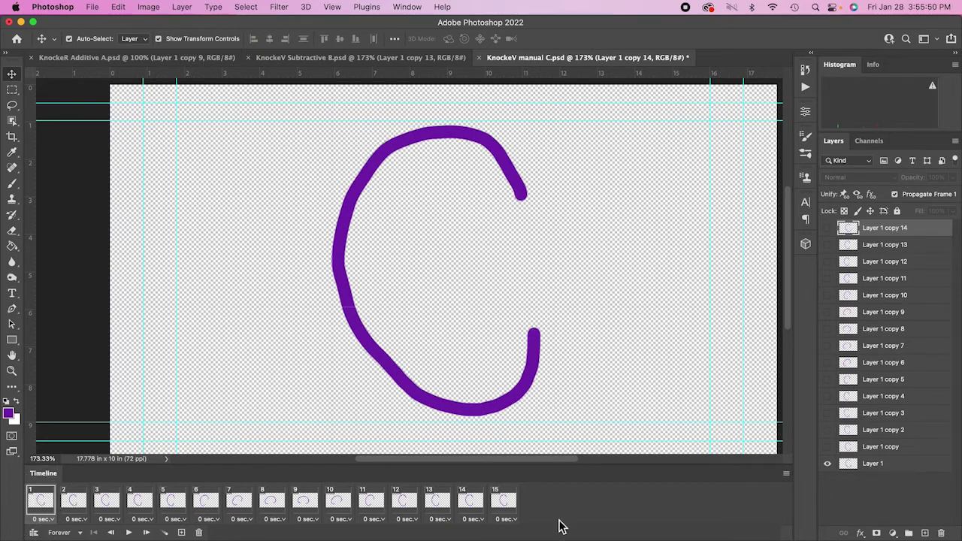
Set all fifteen frames' delay to 0.1 seconds and save the document.
{"action": "left_click", "coordinate": [505, 500], "text": "shift"}
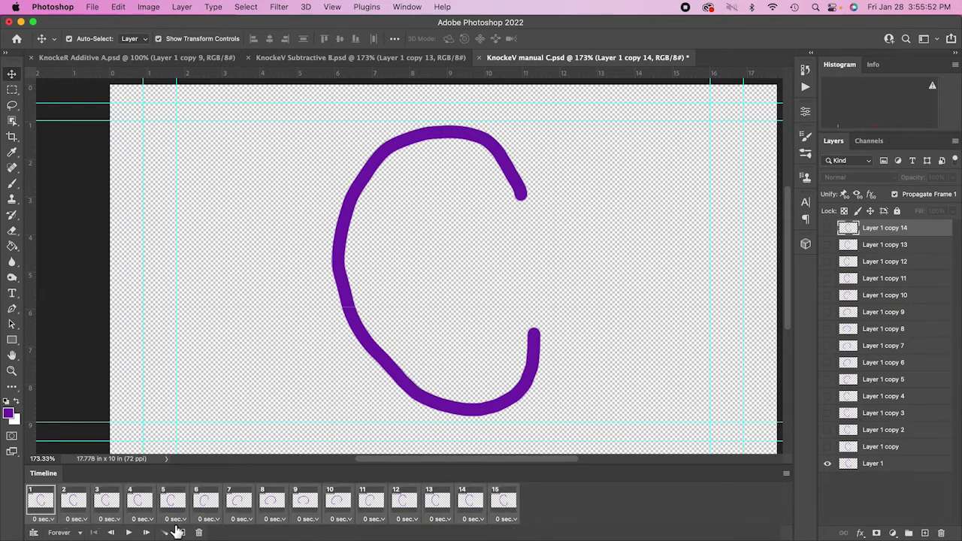
{"action": "left_click", "coordinate": [45, 518]}
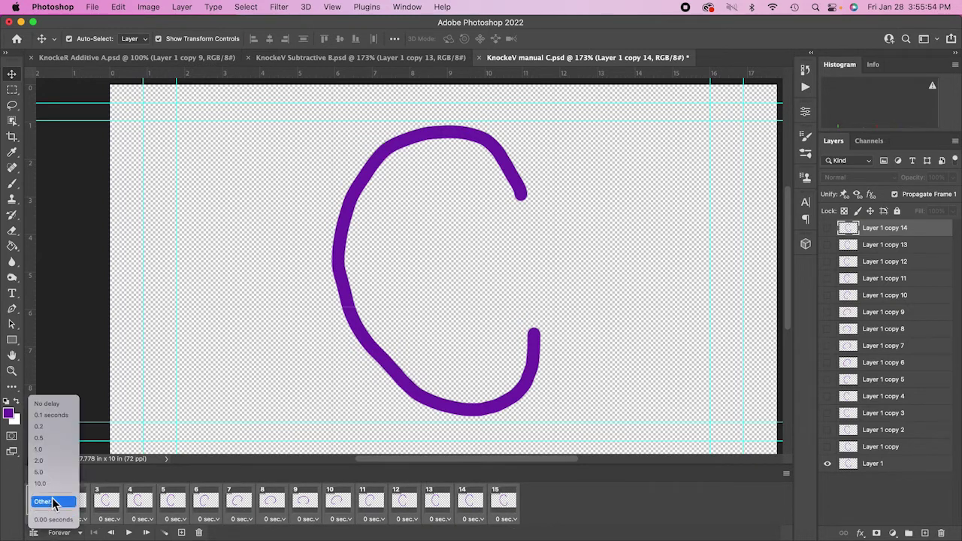
{"action": "left_click", "coordinate": [43, 418]}
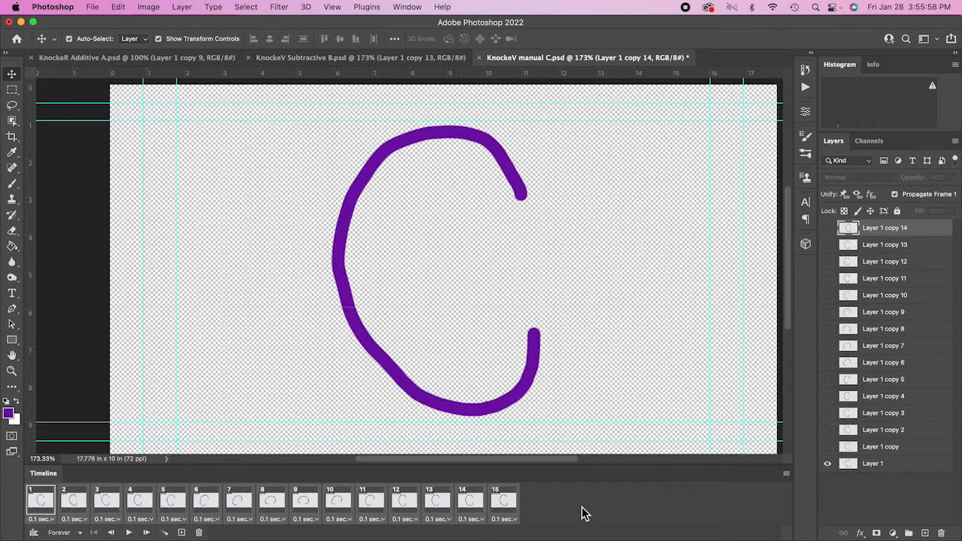
{"action": "key", "text": "super+s"}
{"action": "left_click", "coordinate": [93, 8]}
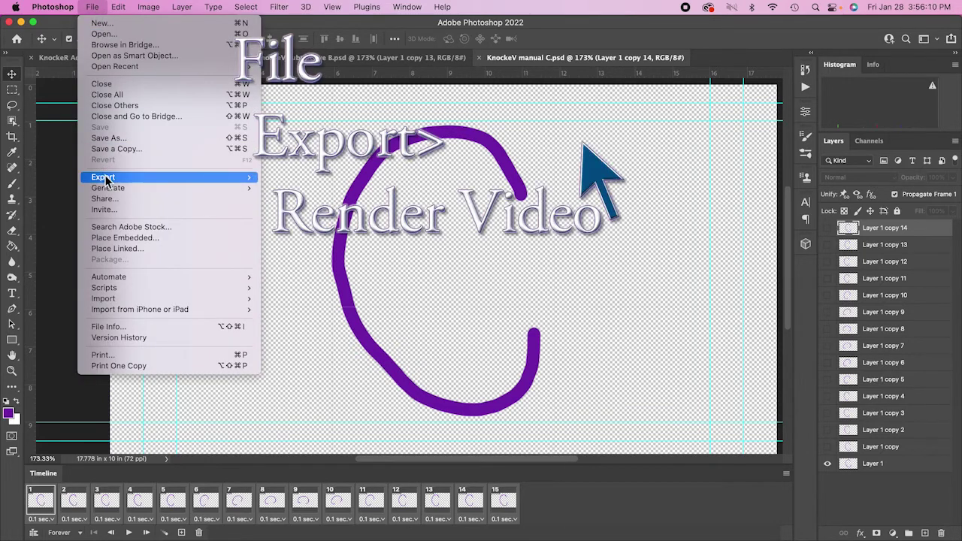
Render a Photoshop PNG image sequence into a new subfolder renamed 'KnockeV_ Manual C'.
{"action": "mouse_move", "coordinate": [105, 178]}
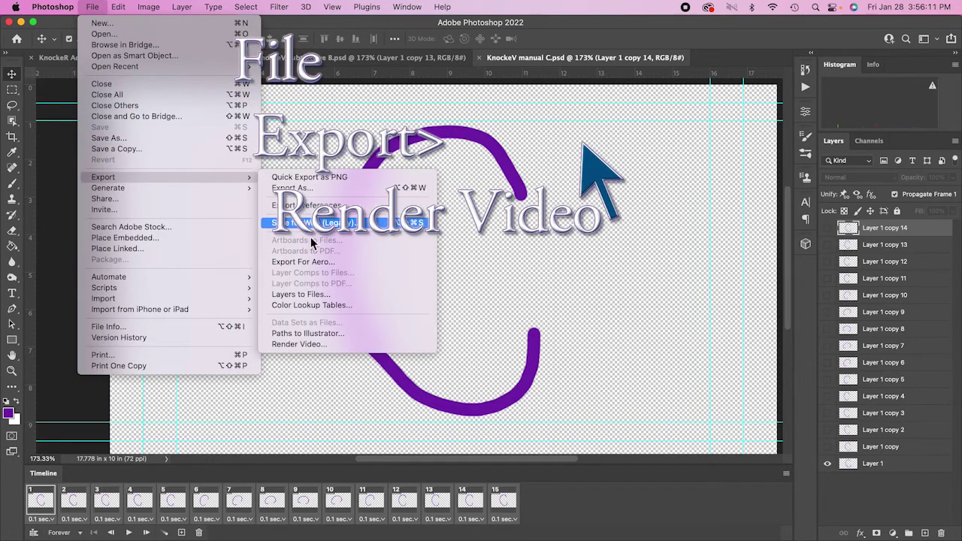
{"action": "left_click", "coordinate": [310, 345]}
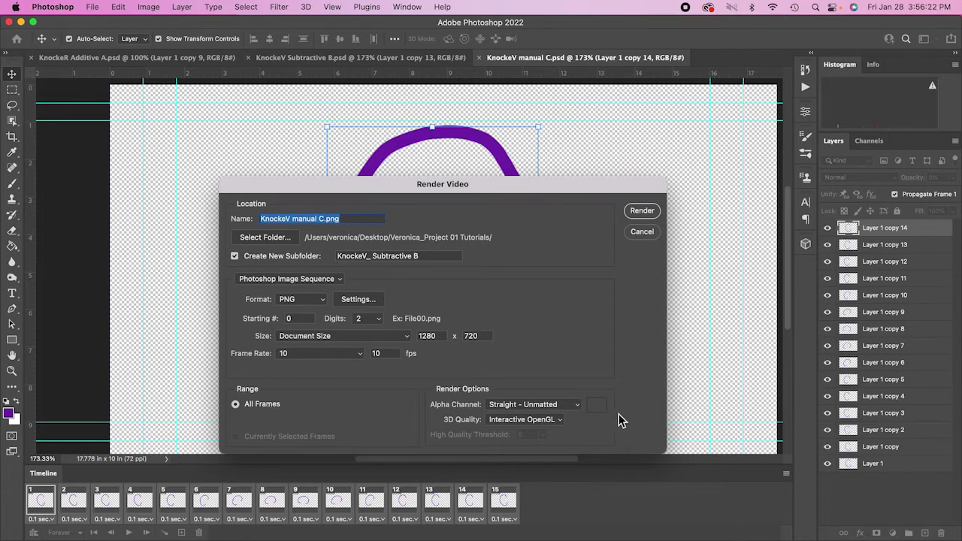
{"action": "triple_click", "coordinate": [440, 255]}
{"action": "left_click_drag", "start_coordinate": [372, 256], "coordinate": [468, 258]}
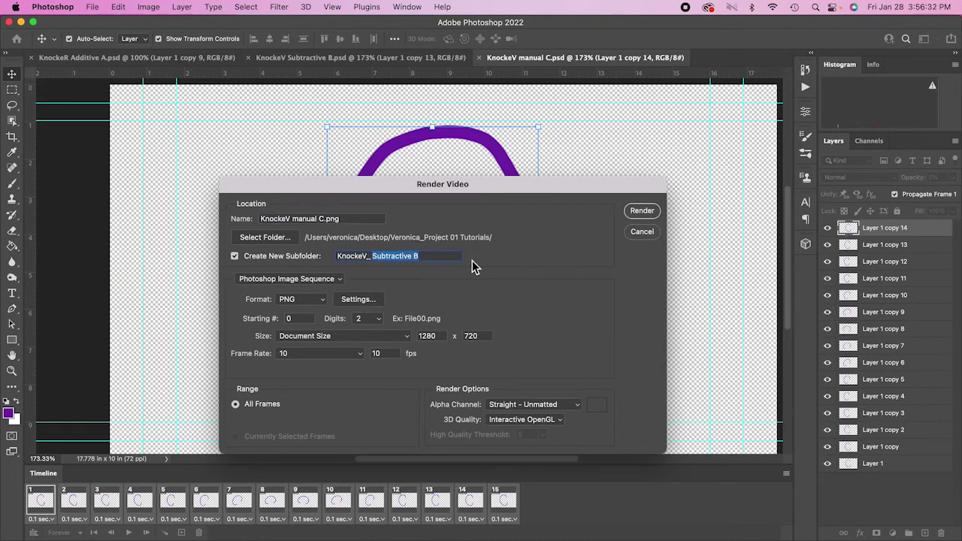
{"action": "type", "text": "Manual"}
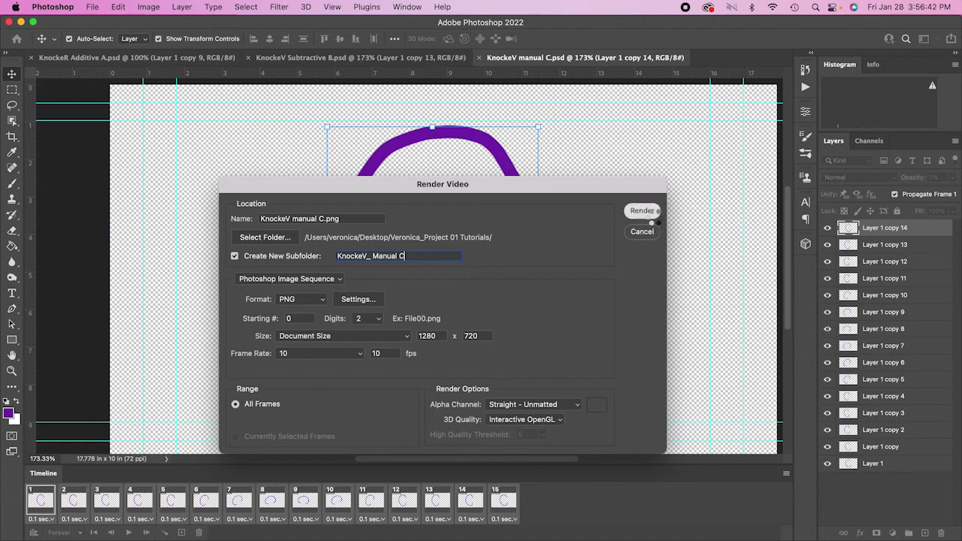
{"action": "left_click", "coordinate": [644, 212]}
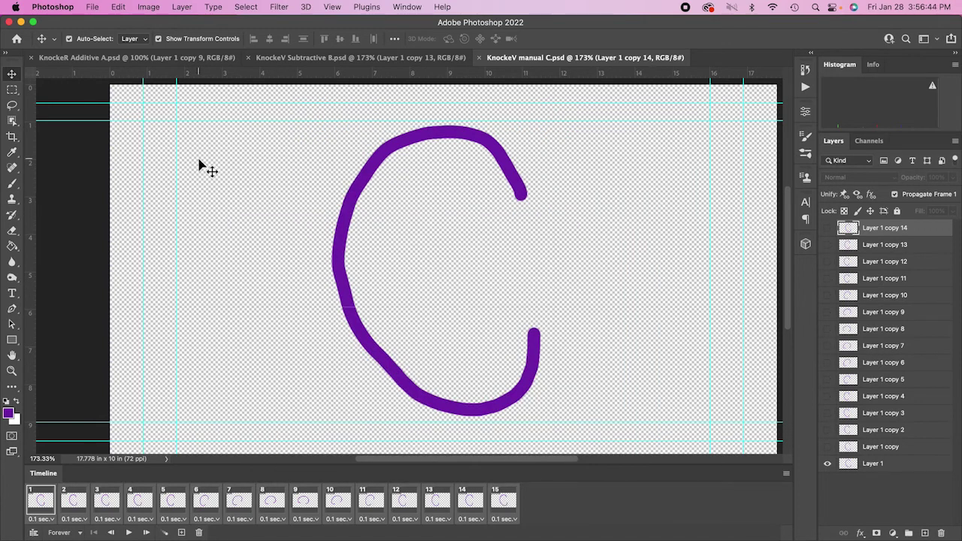
Minimize Photoshop and open the KnockeV_ Manual C folder showing PNGs C00 through C14.
{"action": "left_click", "coordinate": [21, 21]}
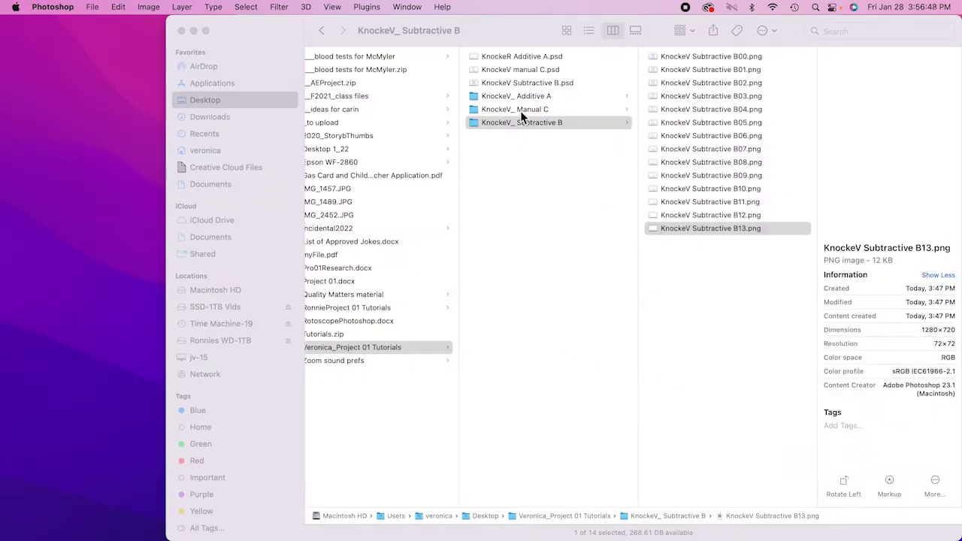
{"action": "left_click", "coordinate": [524, 110]}
{"action": "left_click", "coordinate": [524, 110]}
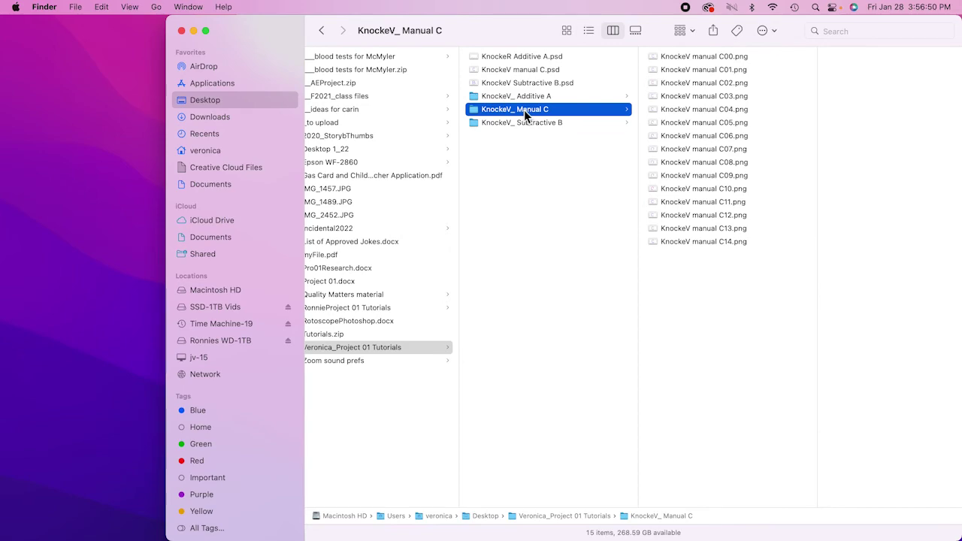